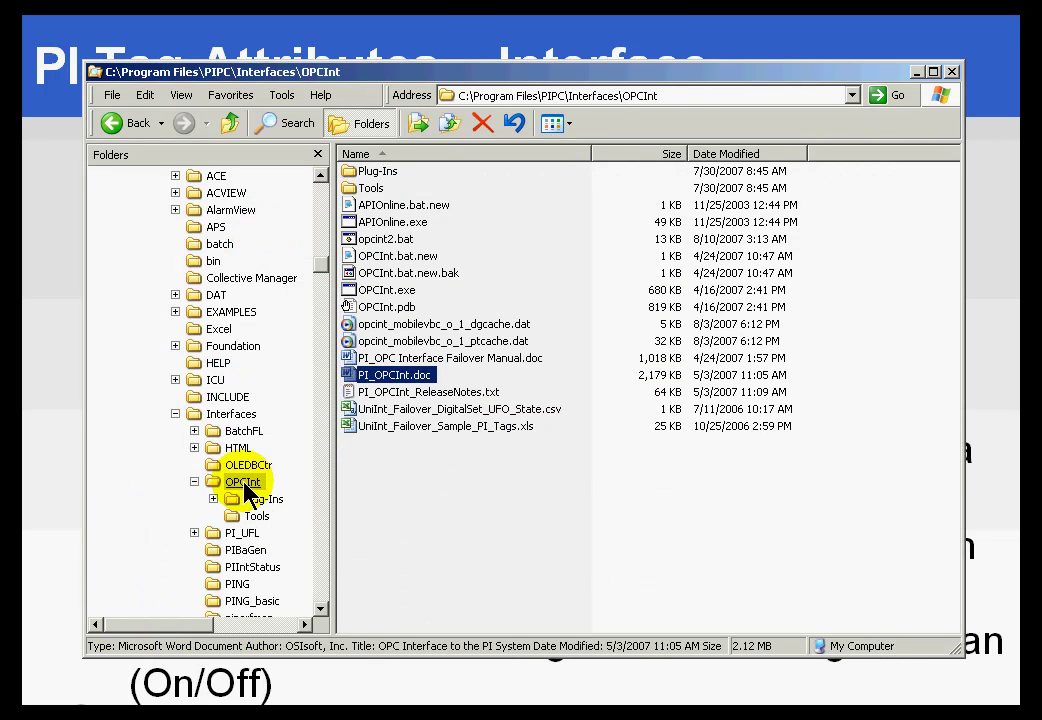
- Select PI_OPCInt.doc in the Interfaces > OPCInt folder and switch to it open in Word
left_click(229, 416)
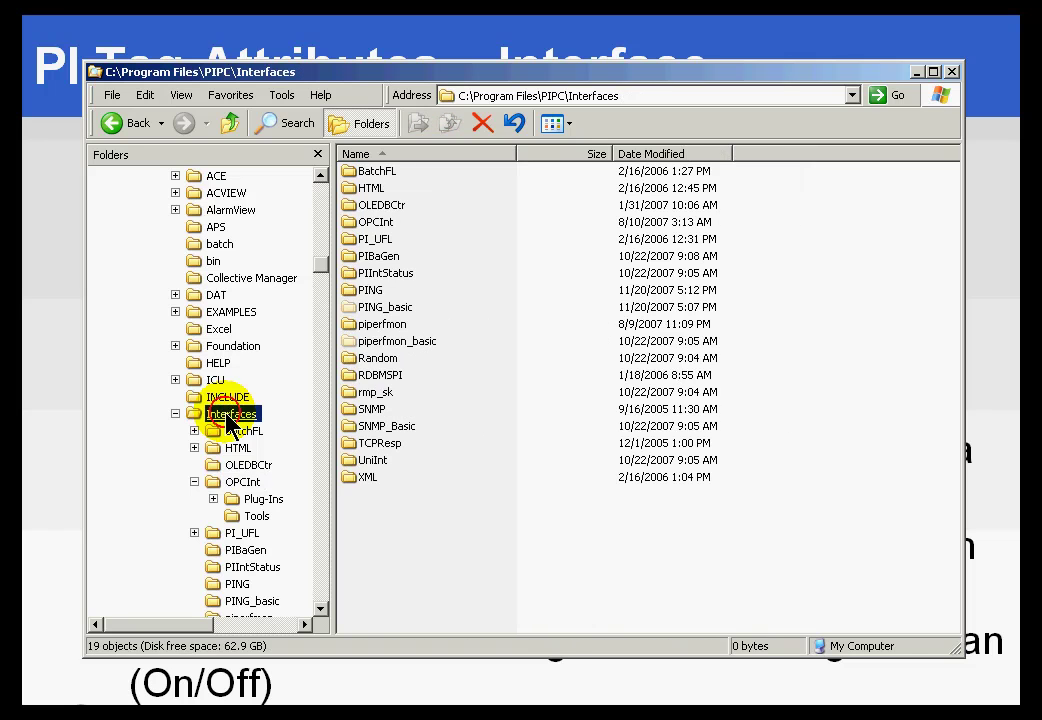
left_click(246, 483)
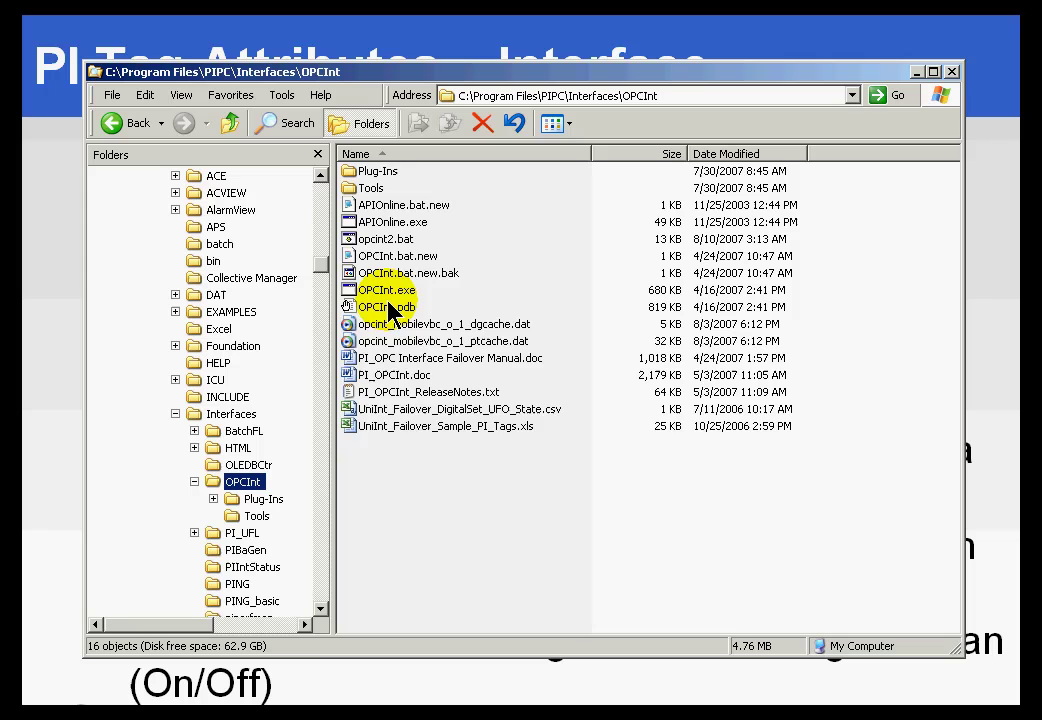
left_click(363, 380)
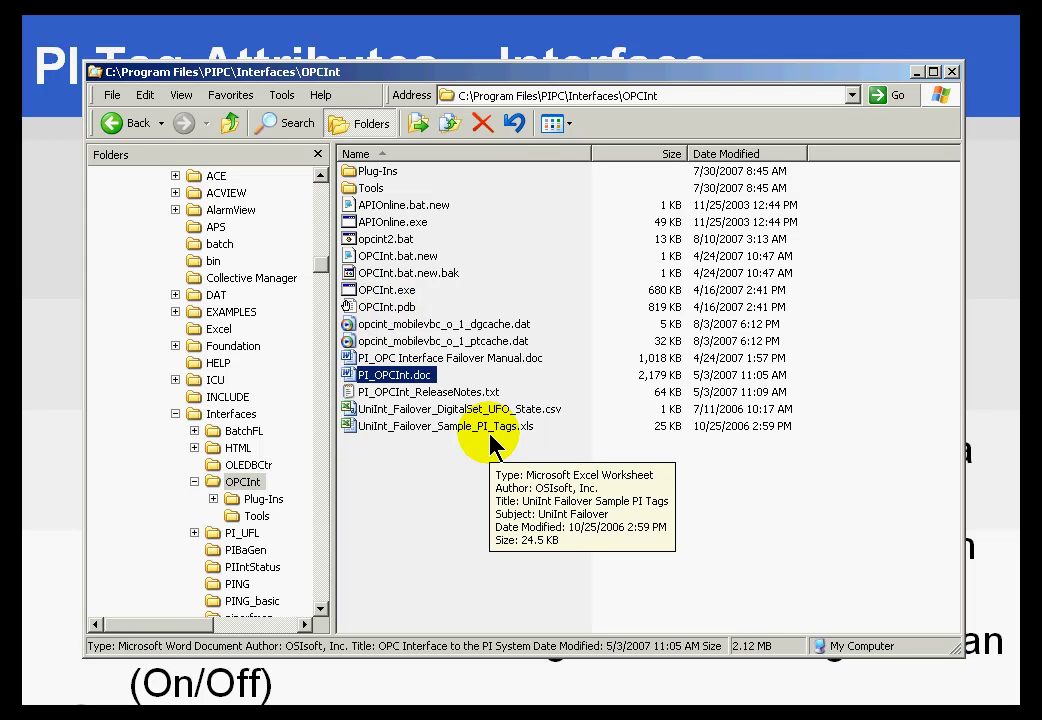
key("alt+Tab")
key("alt+Tab")
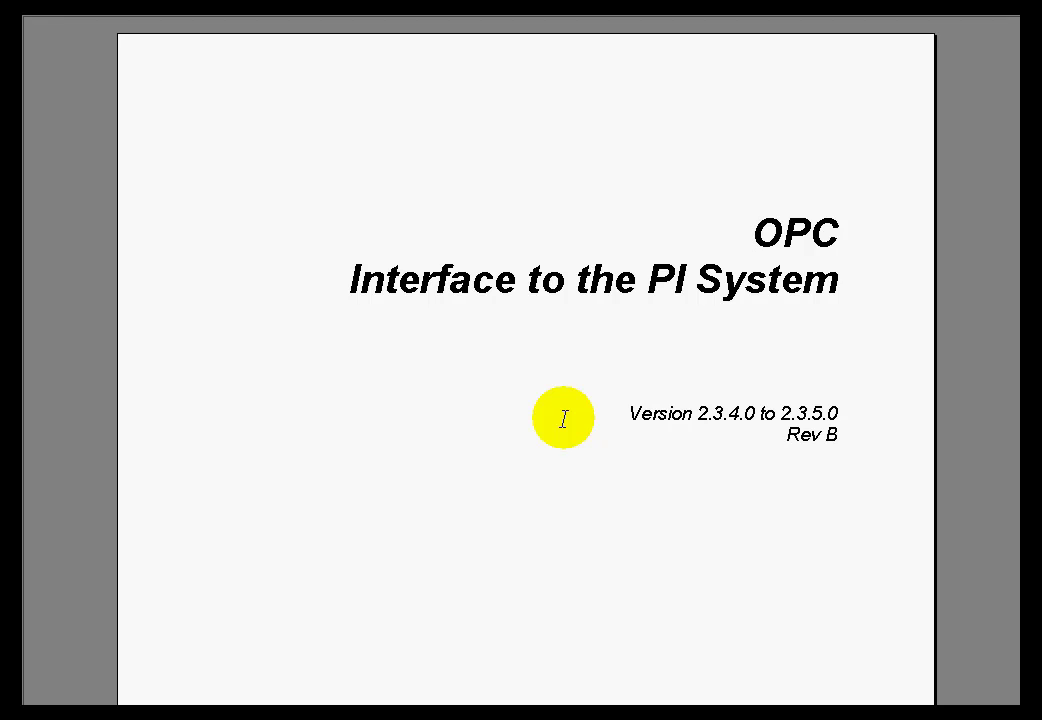
- Jump to page 5, then back to page 2 to show the Introduction's feature table
key("ctrl+g")
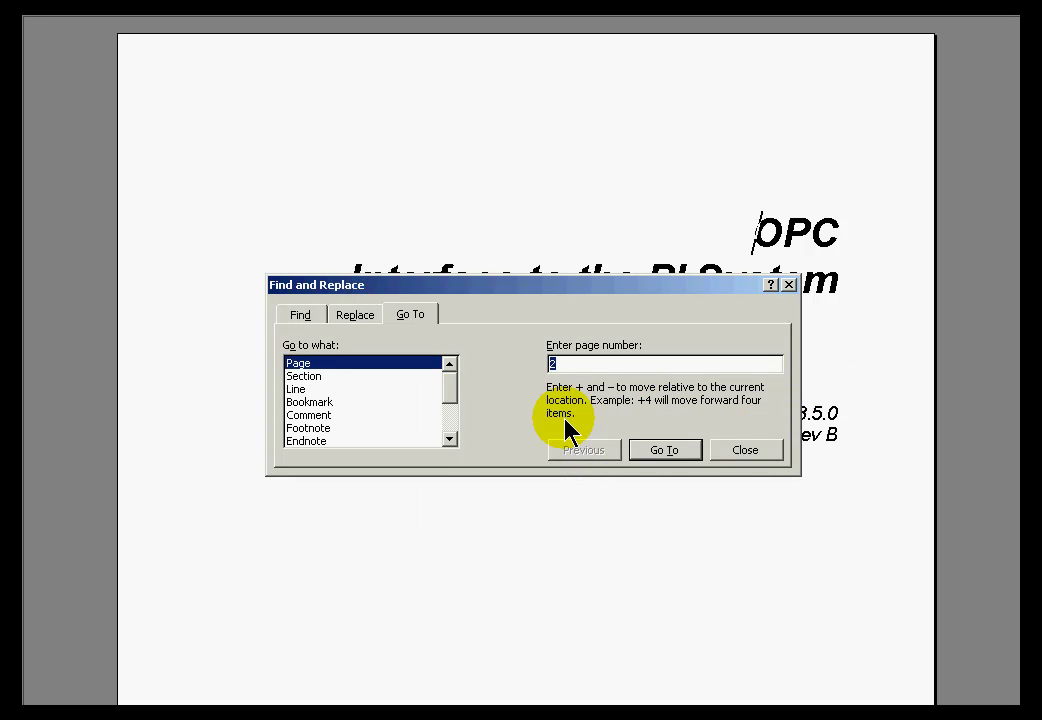
type("5")
key("Return")
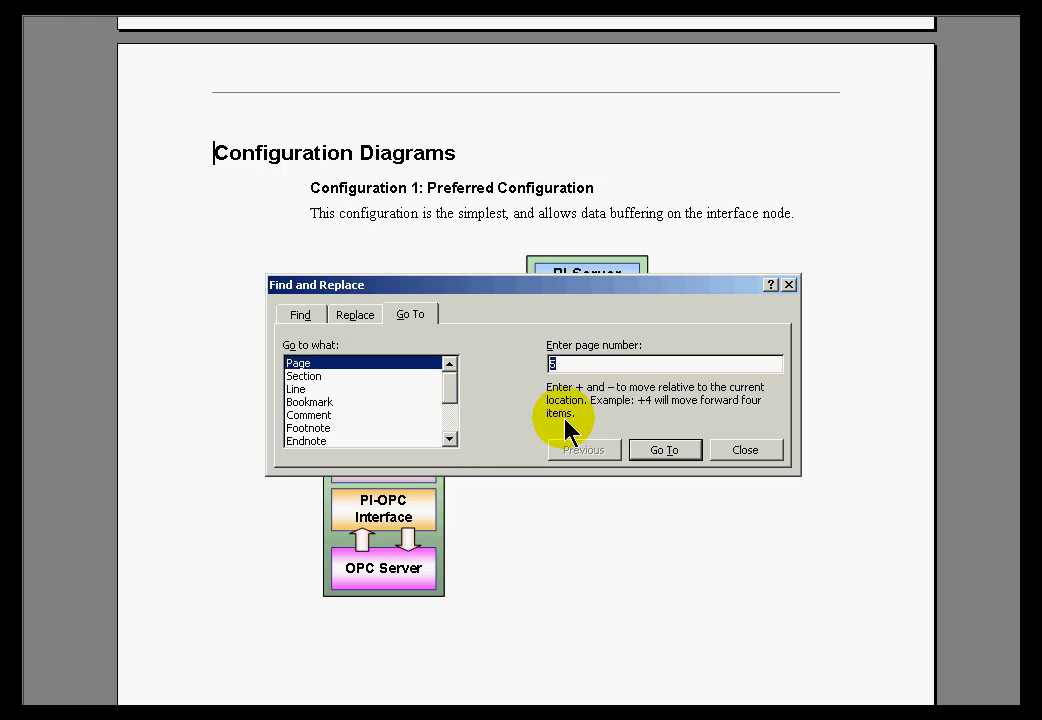
type("2")
key("Return")
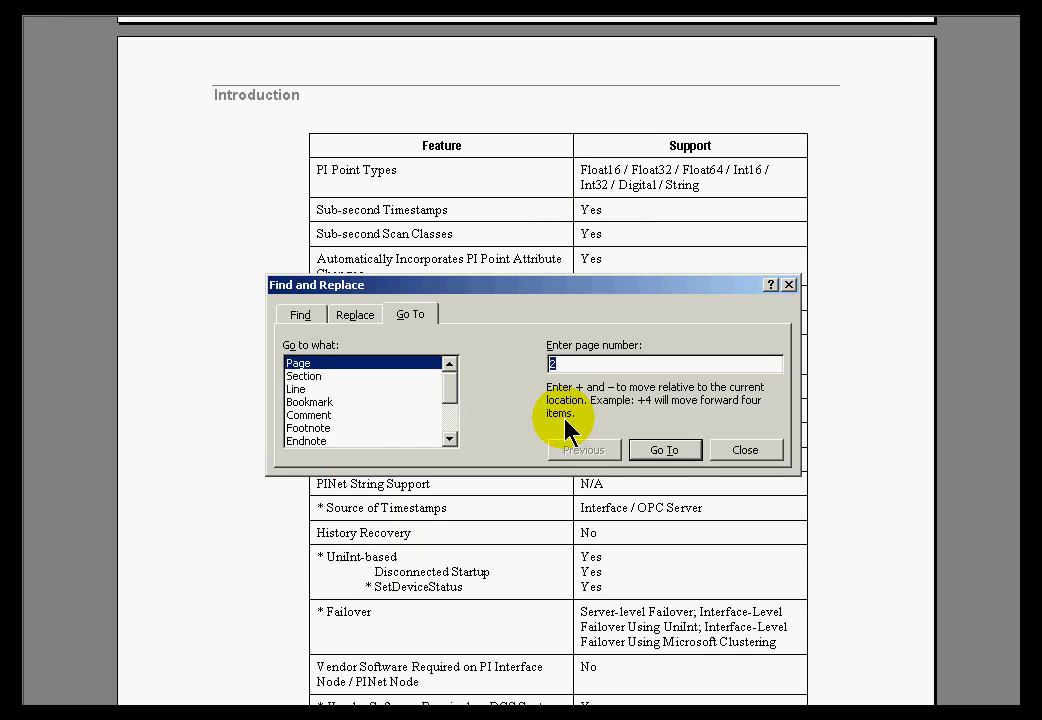
key("Escape")
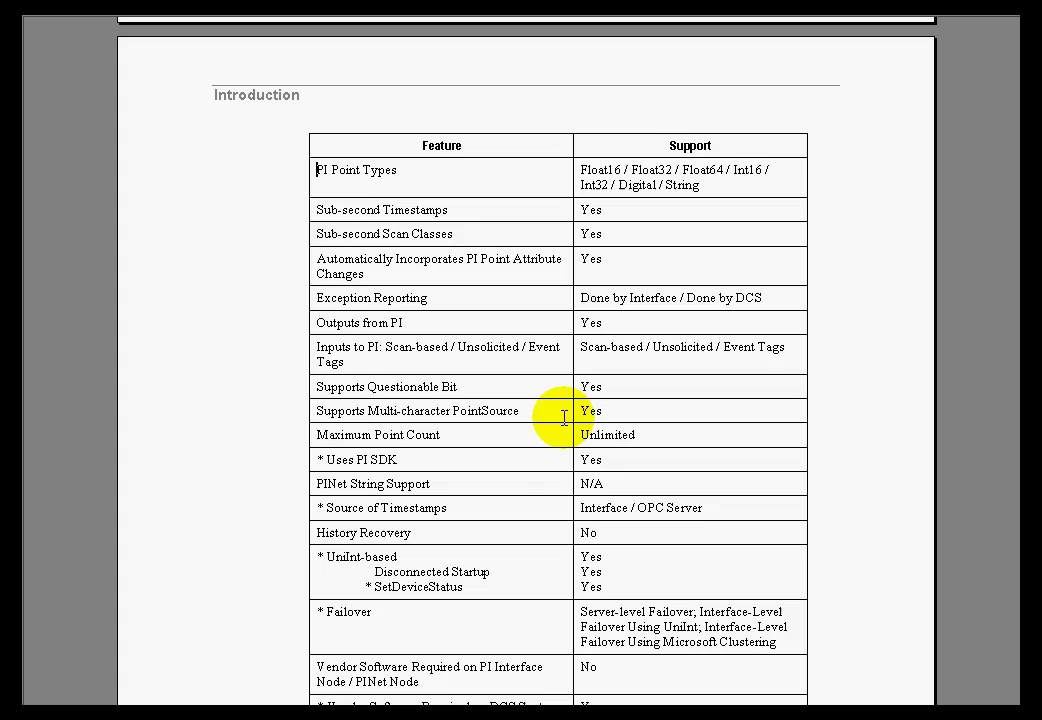
left_click(263, 387)
double_click(605, 387)
left_click(674, 418)
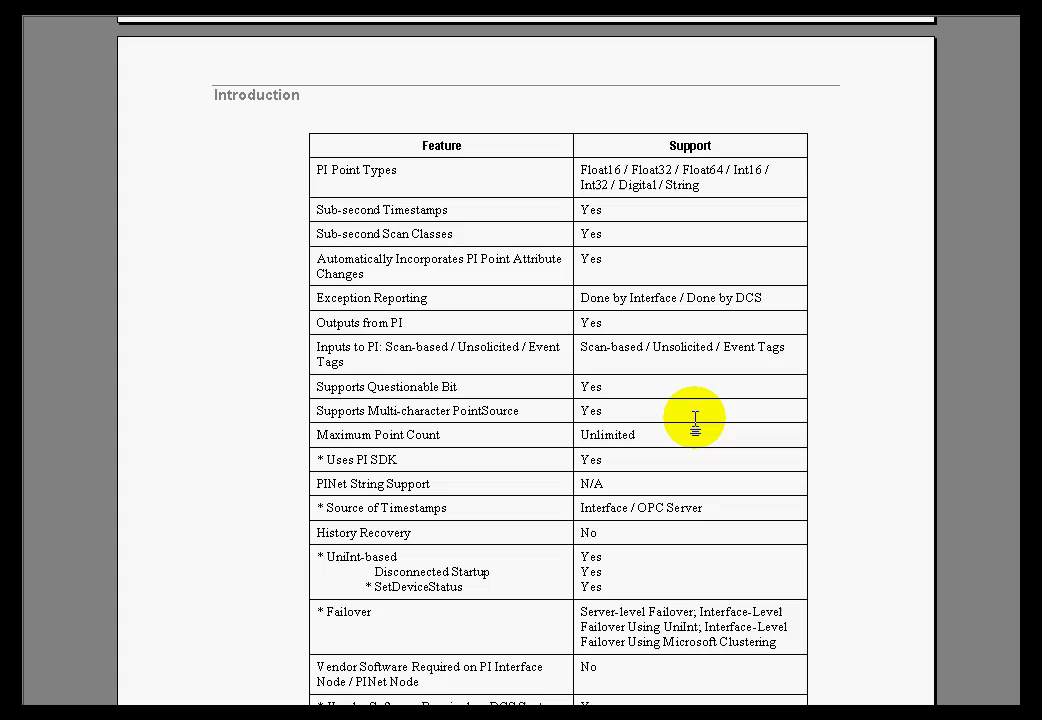
left_click_drag(405, 325, 237, 310)
left_click(442, 330)
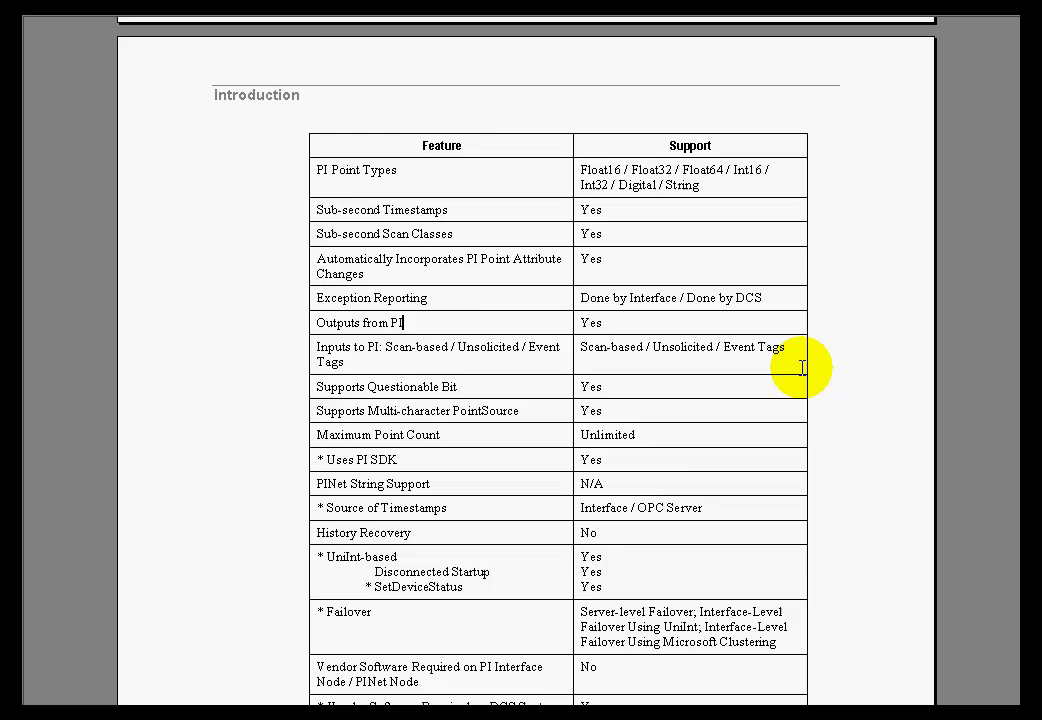
key("Page_Up")
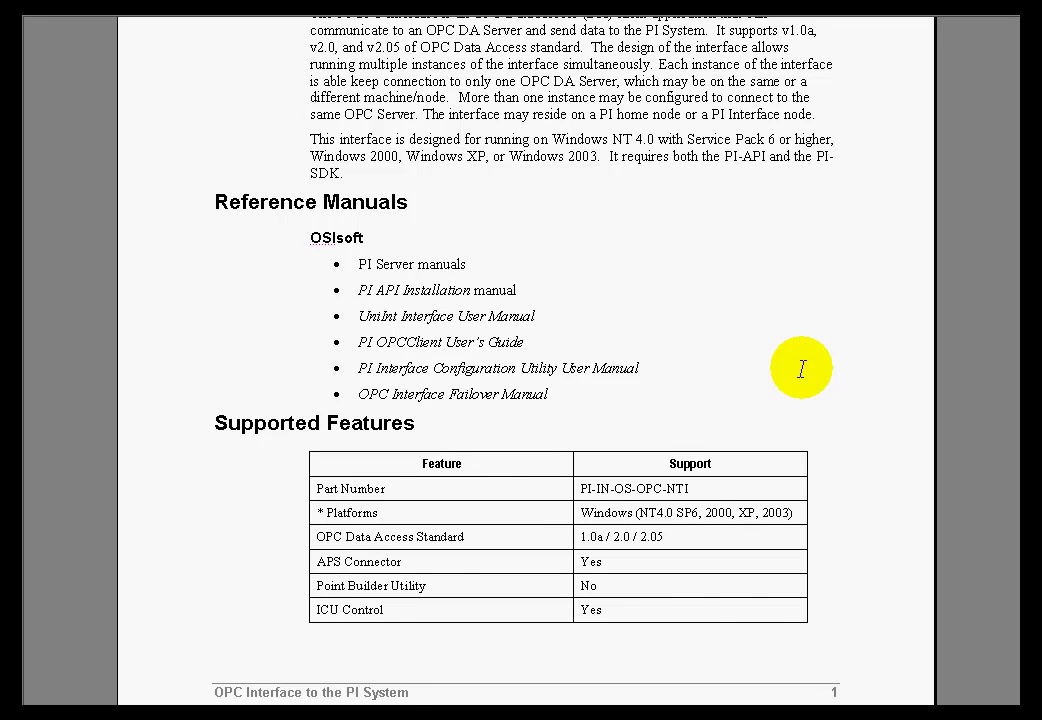
key("Page_Down")
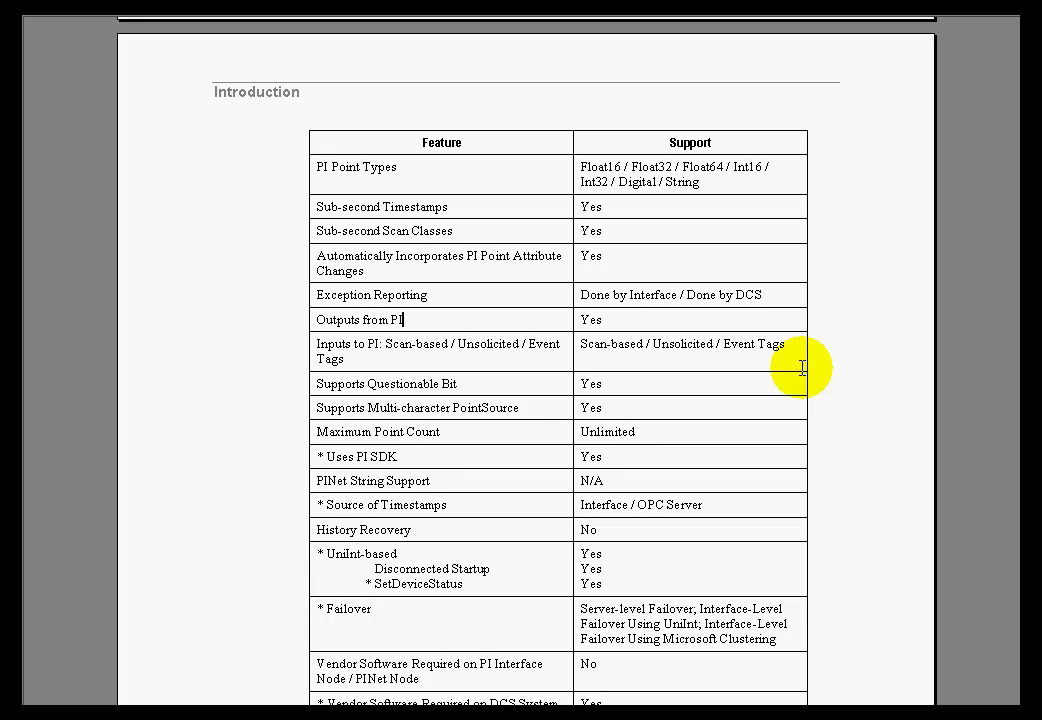
- Jump to page 57, the PI Point Configuration section
key("ctrl+g")
type("57")
key("Return")
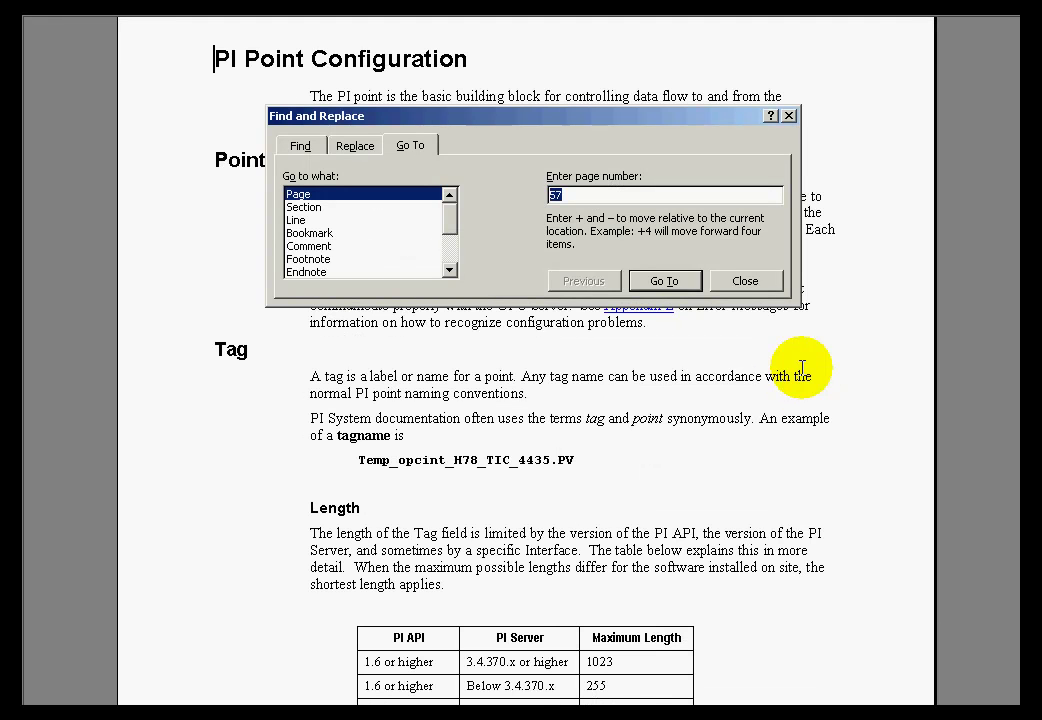
key("Escape")
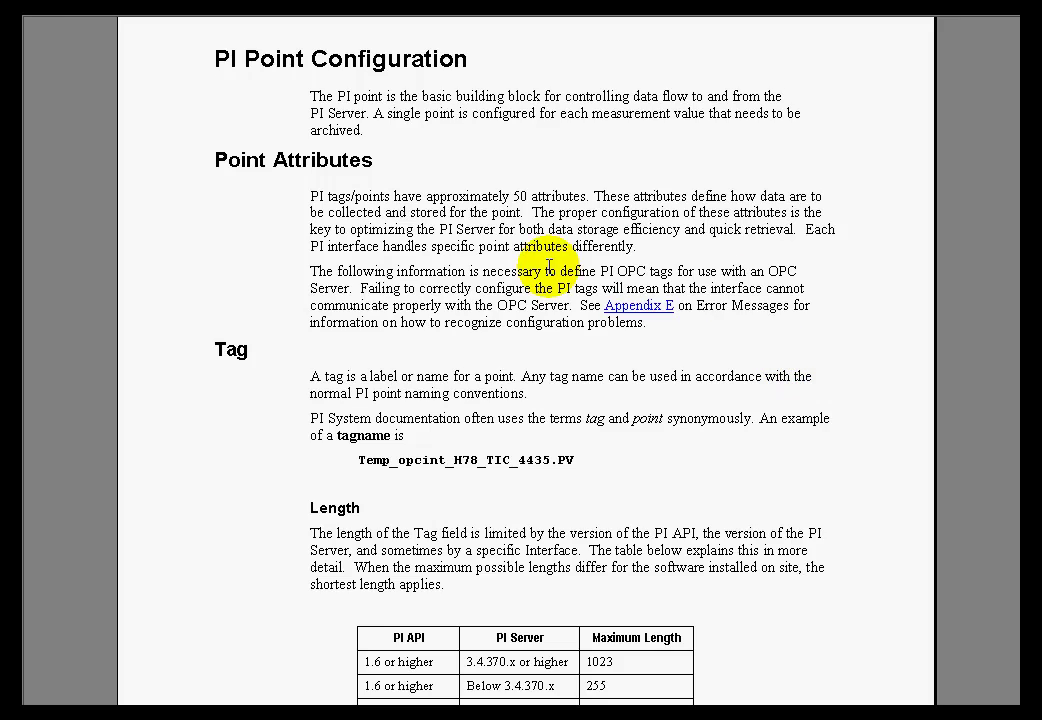
scroll(548, 262, "up", 1)
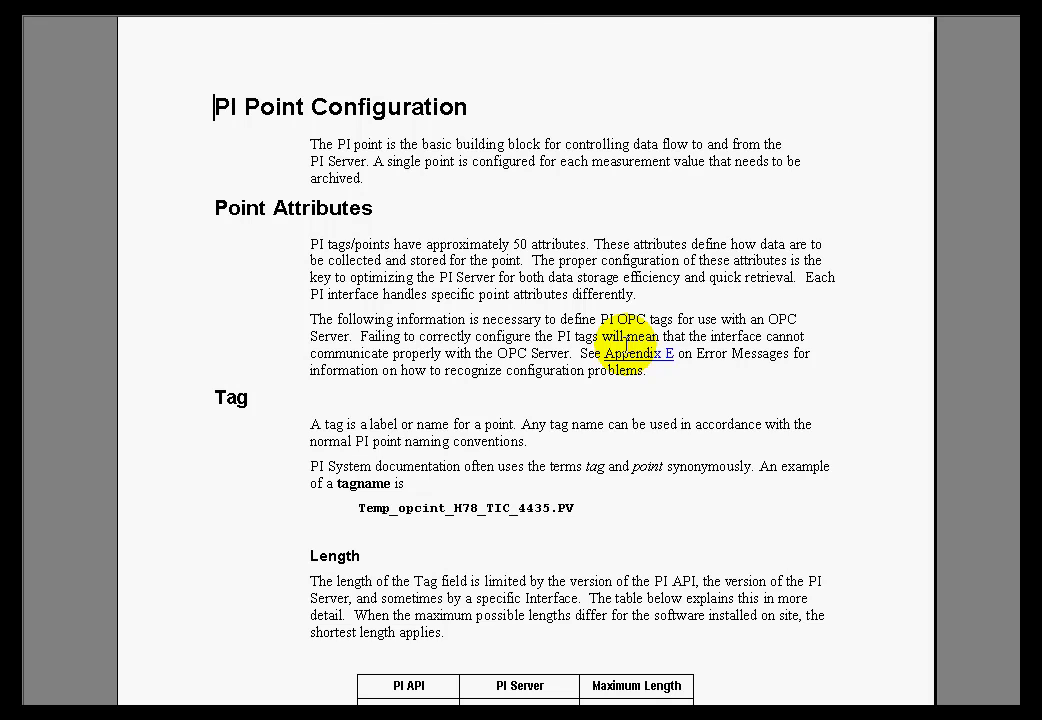
- Page down through PointSource and Location2 to the Location3 and Location4 descriptions
key("Page_Down")
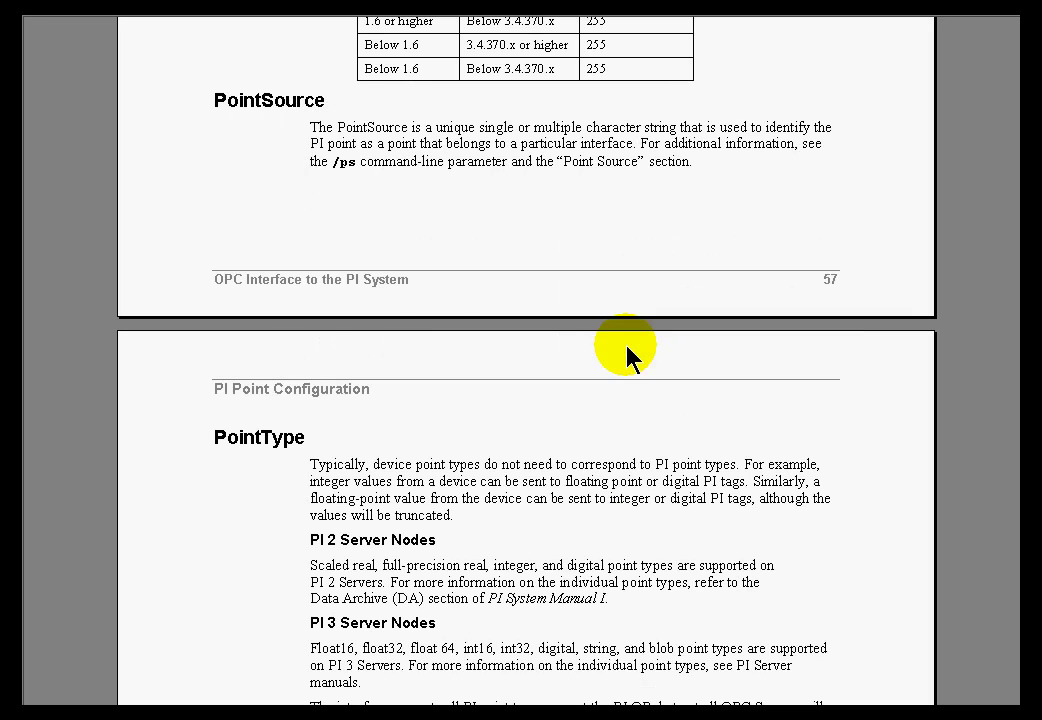
scroll(626, 350, "down", 5)
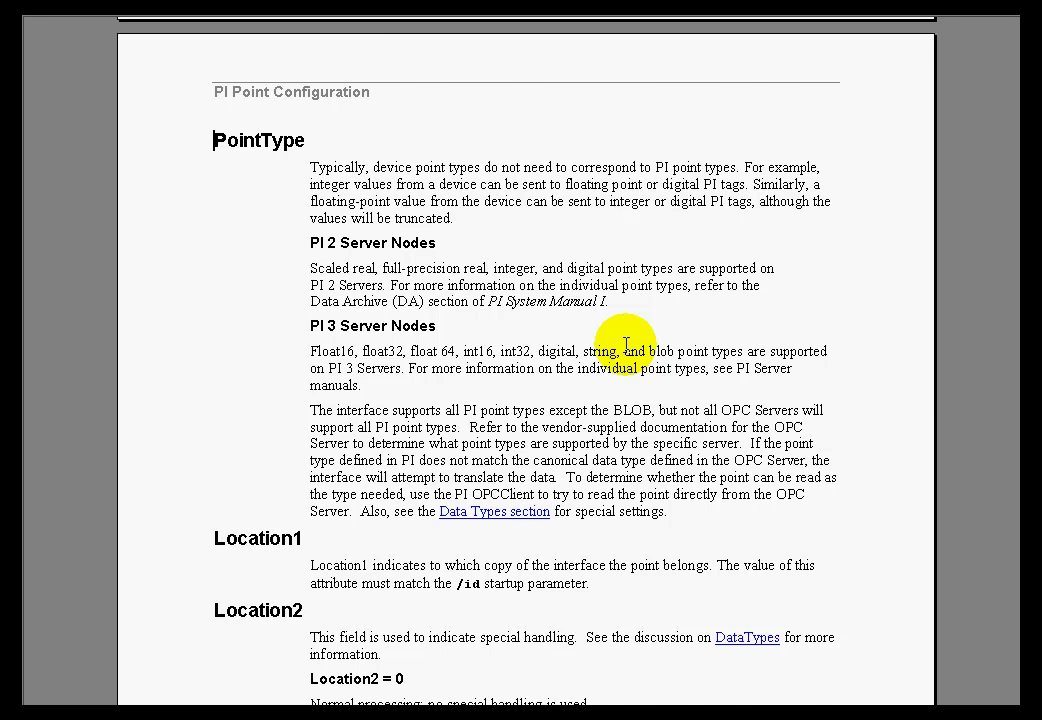
key("Page_Down")
key("Page_Down")
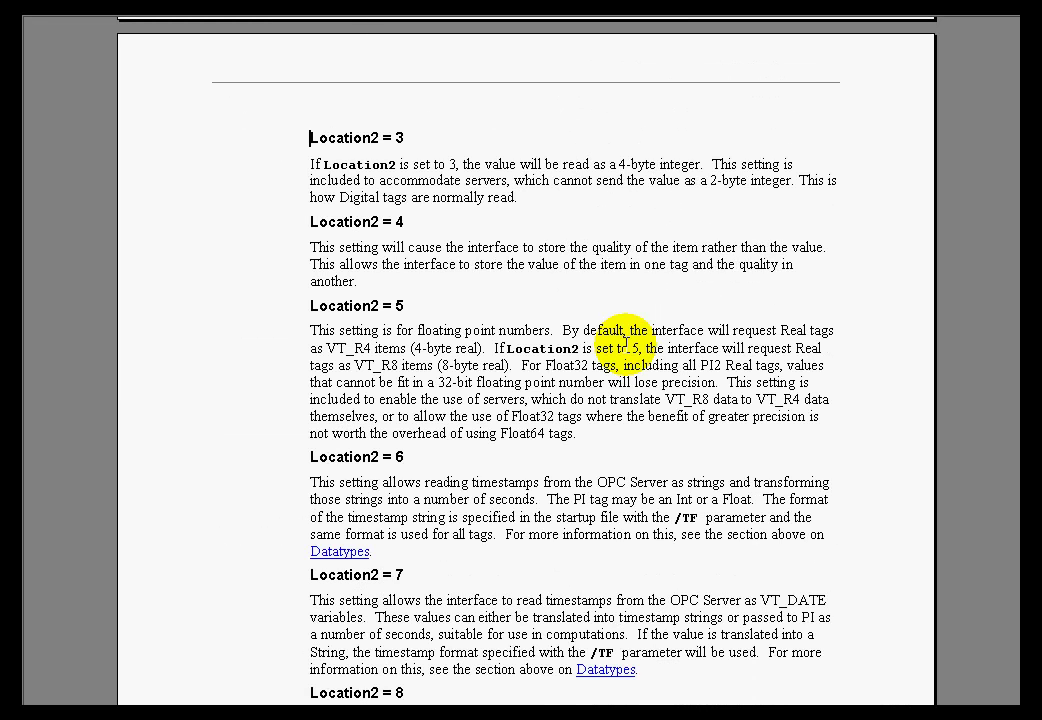
key("Page_Down")
key("Page_Down")
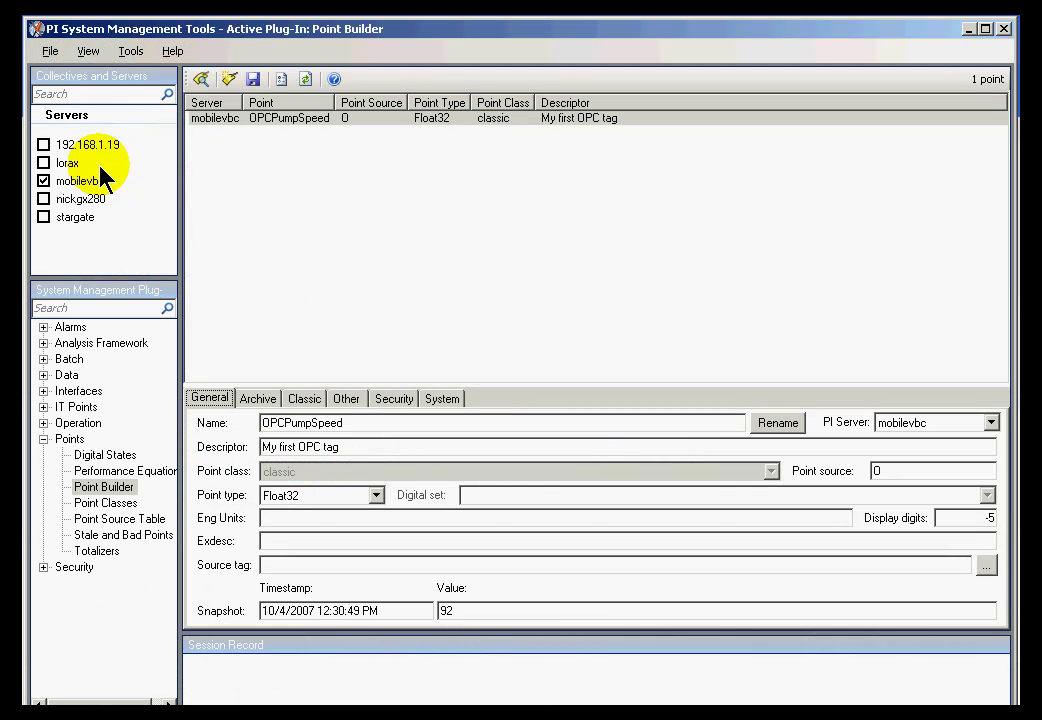
- Select the OPCPumpSpeed point, highlight its name, and show its location and instrument tag settings
left_click(283, 118)
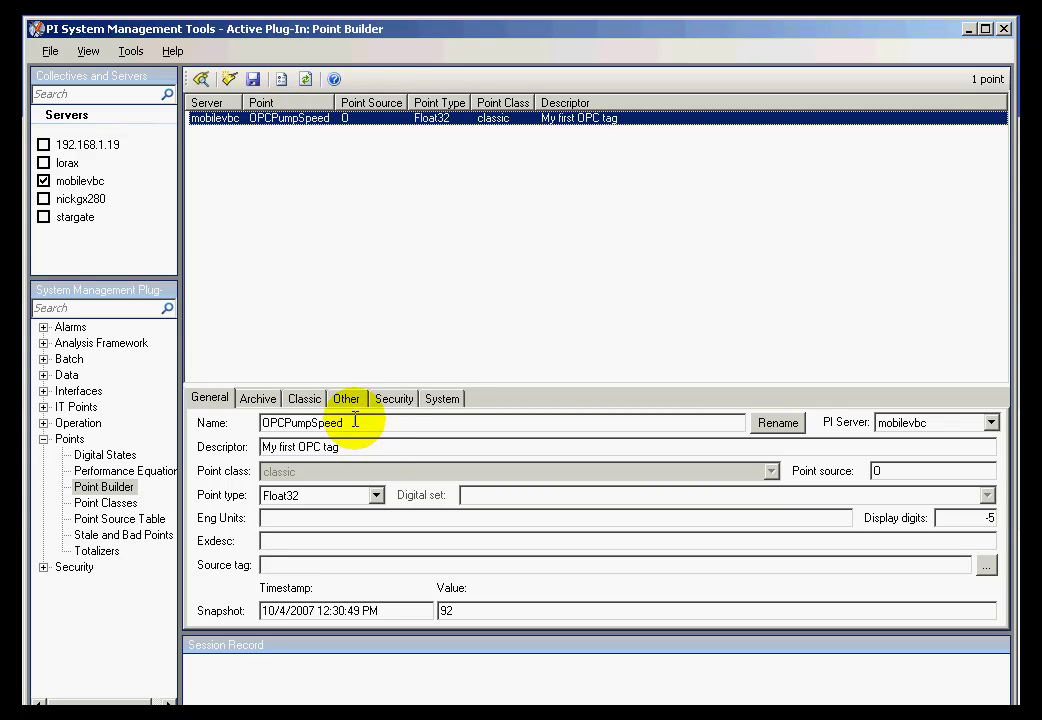
left_click_drag(365, 423, 242, 425)
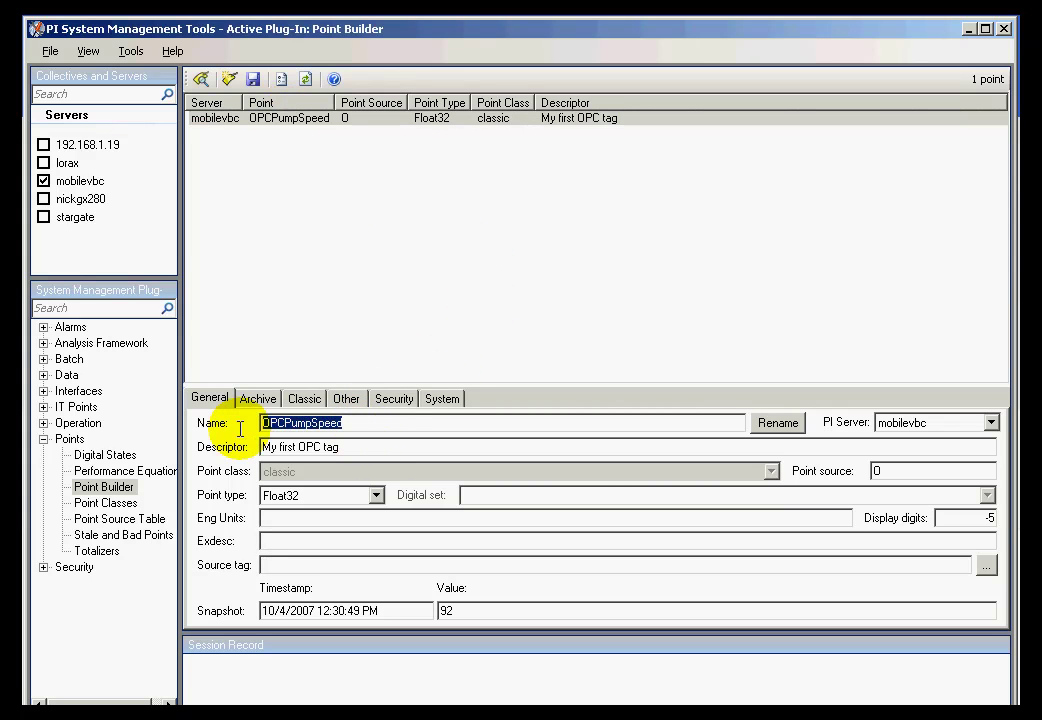
left_click(304, 399)
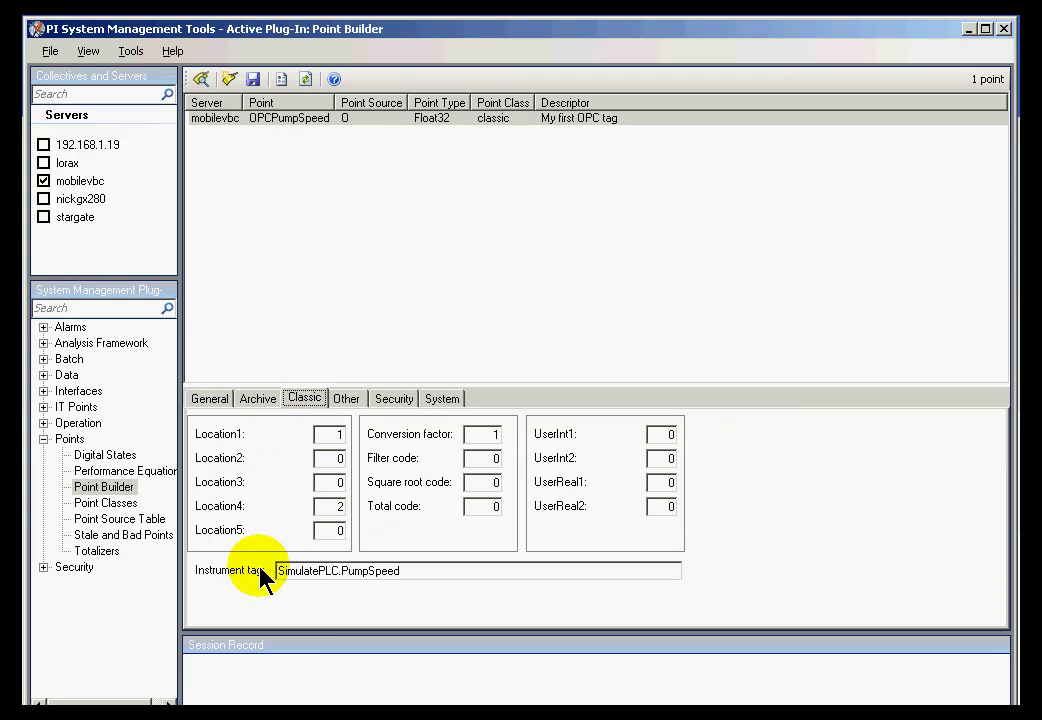
- Highlight the instrument tag SimulatePLC.PumpSpeed, then return to the General attributes and switch programs
left_click_drag(426, 567, 279, 567)
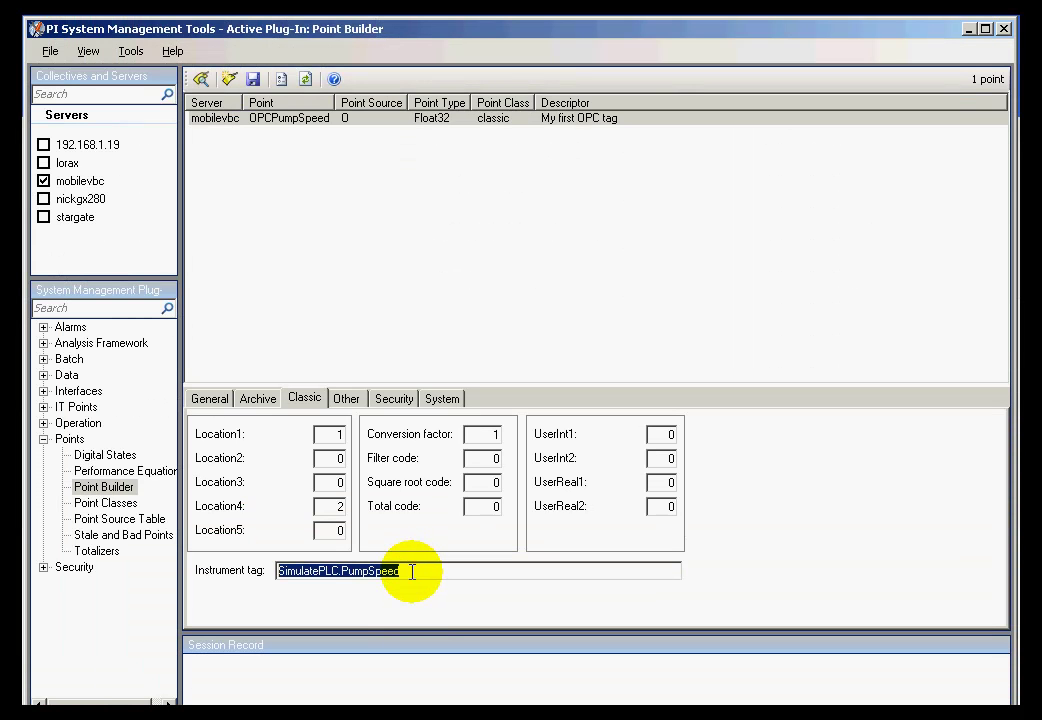
left_click(410, 571)
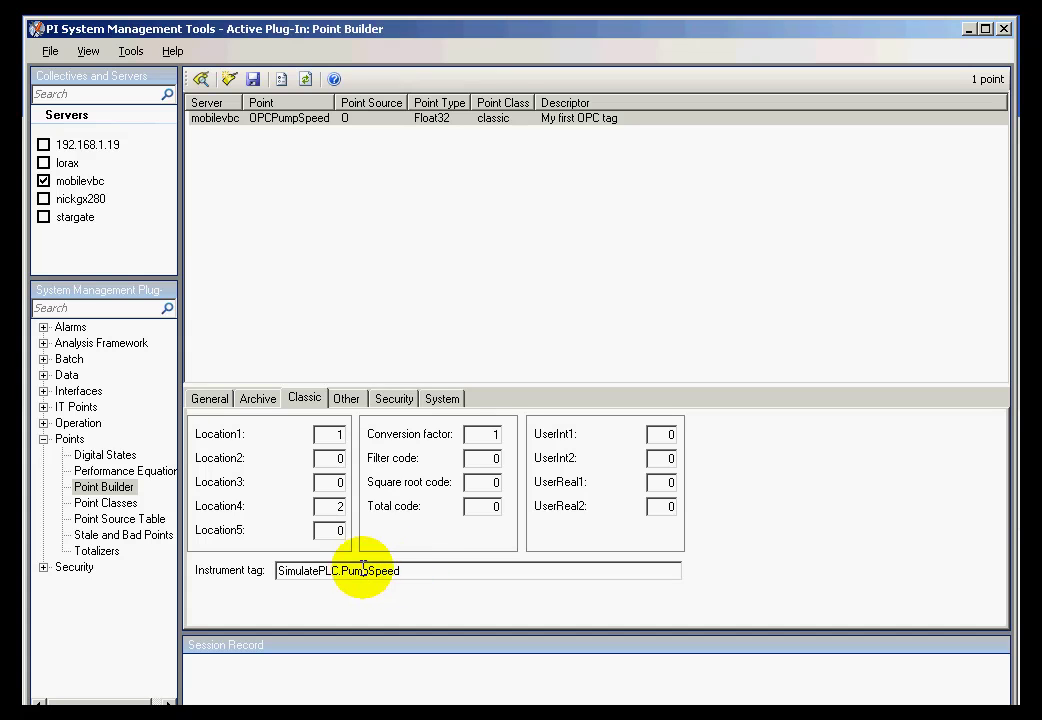
left_click_drag(426, 572, 244, 567)
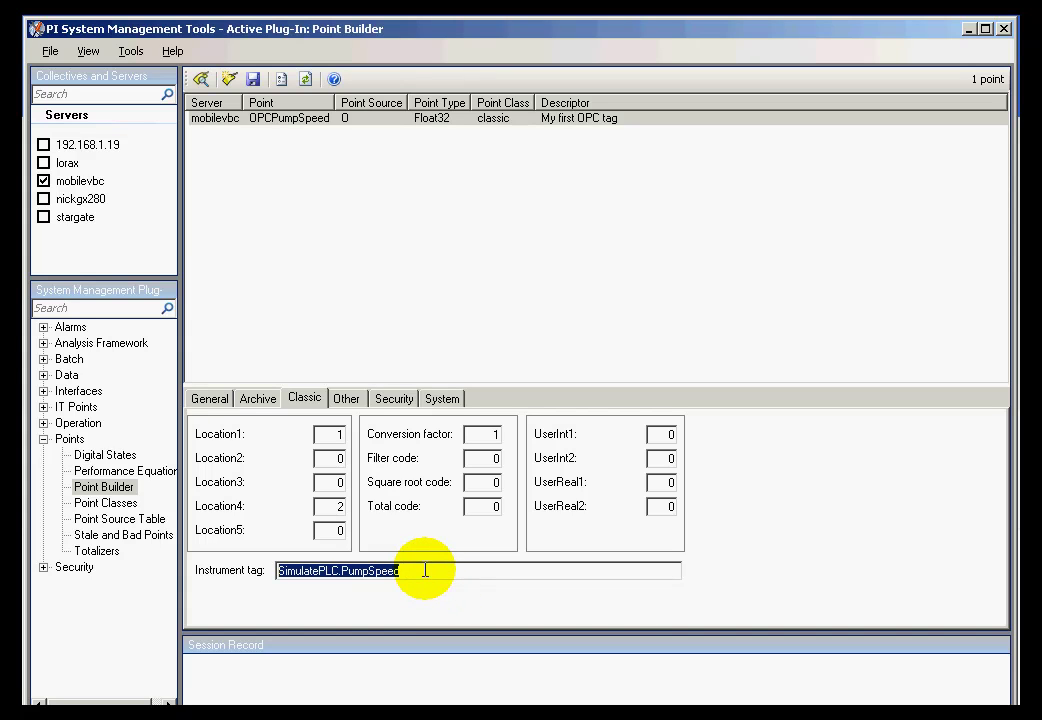
left_click(426, 570)
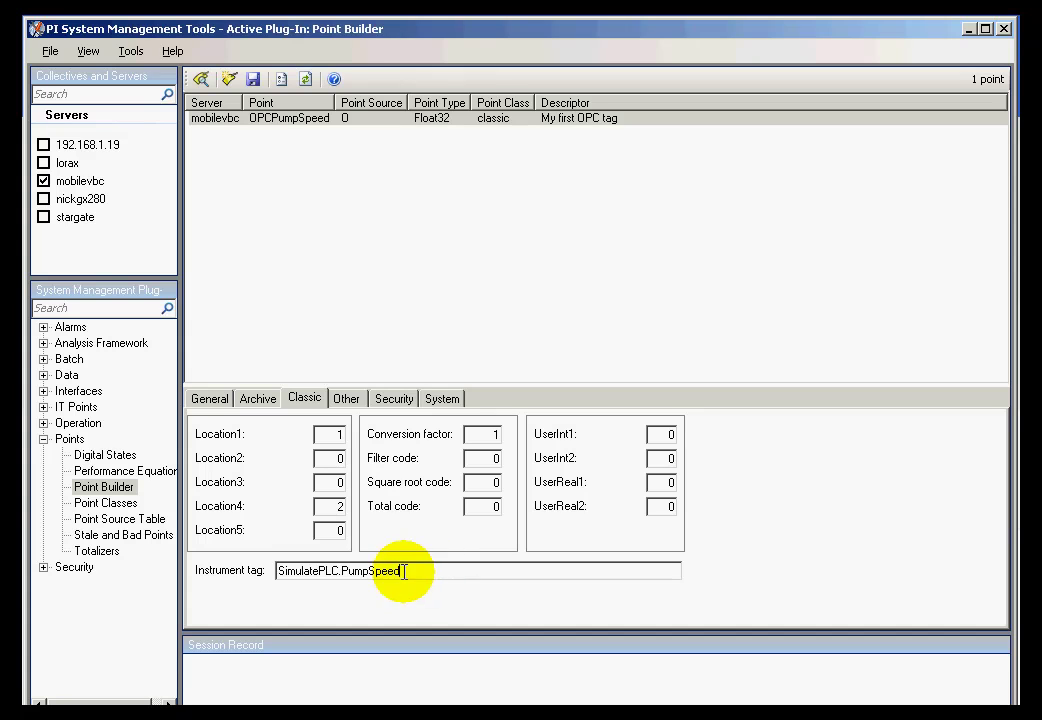
left_click_drag(414, 571, 251, 571)
left_click(428, 571)
left_click(212, 400)
key("alt+Tab")
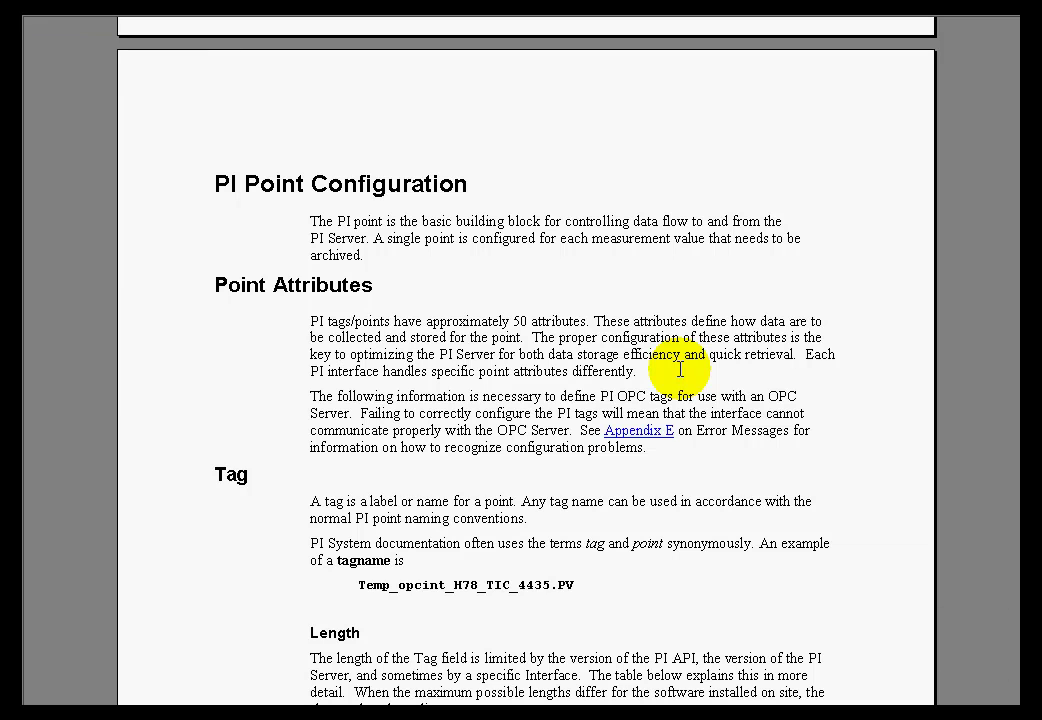
- Search the manual for 'exdesc' until reaching the ExDesc heading
key("ctrl+f")
left_click_drag(700, 234, 324, 236)
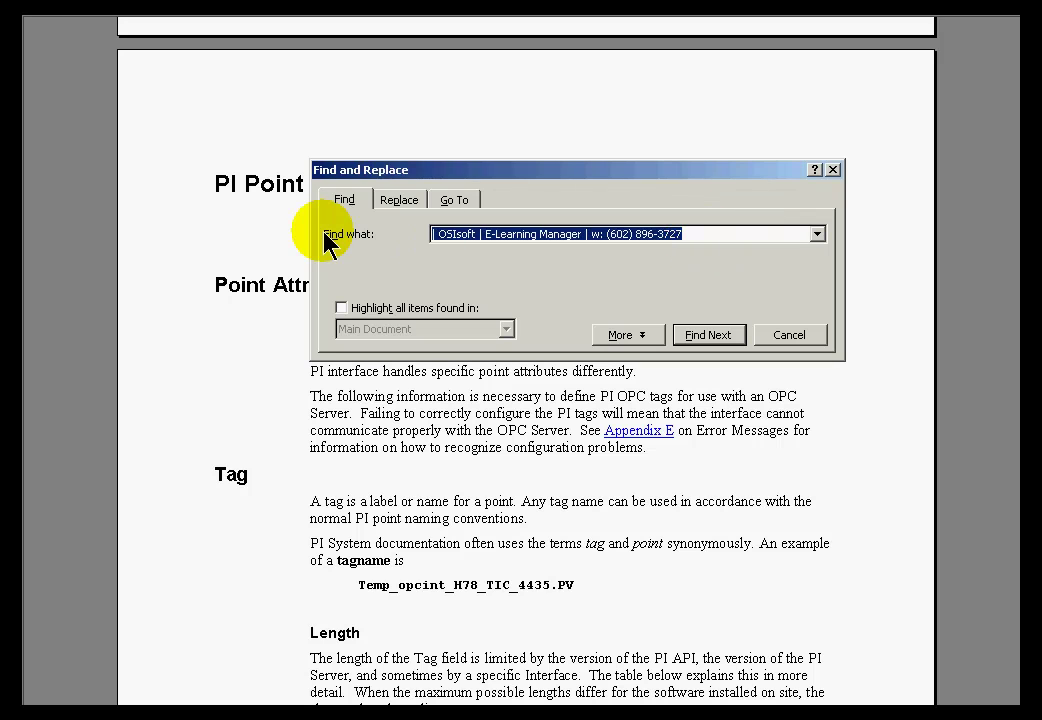
type("exdesc")
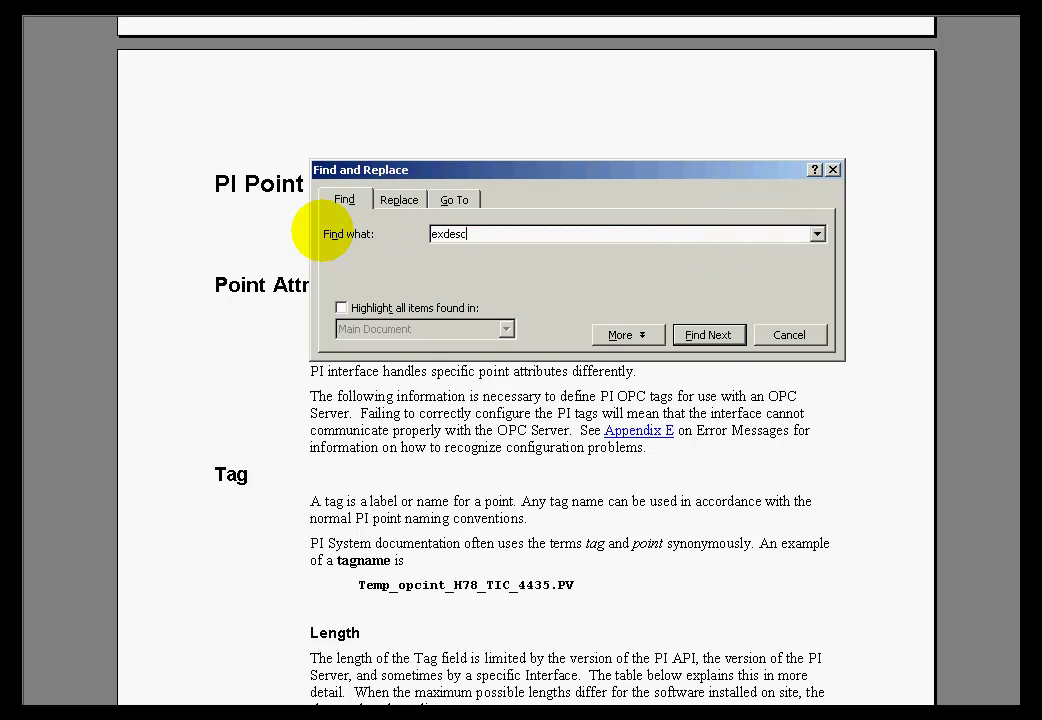
key("Return")
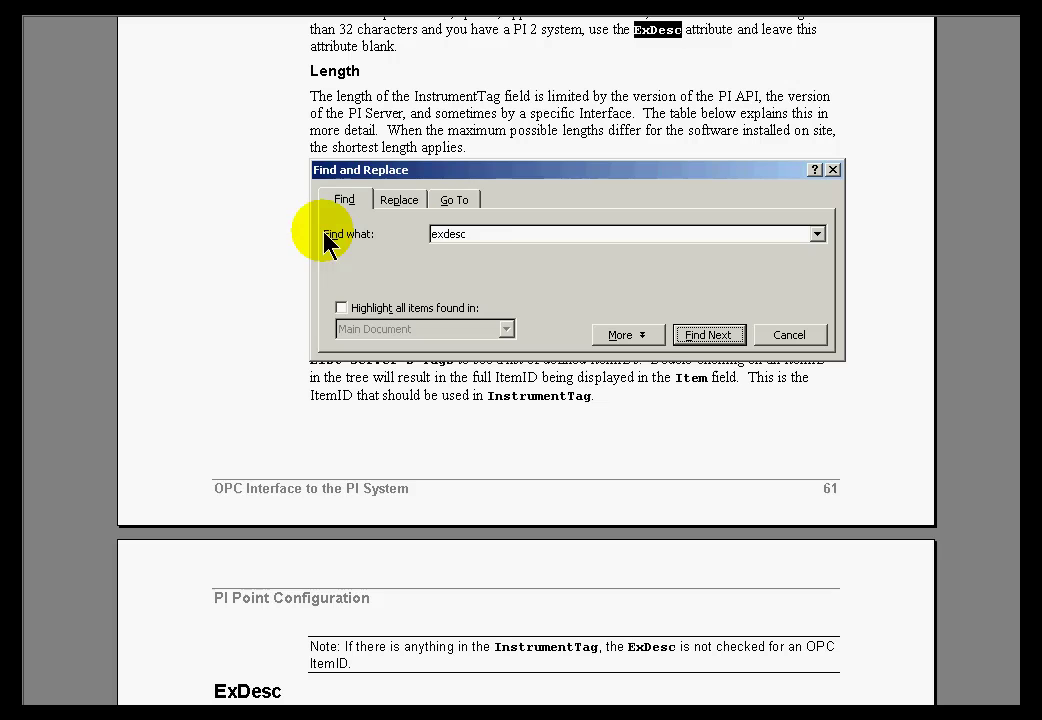
left_click(690, 340)
left_click(691, 338)
key("Escape")
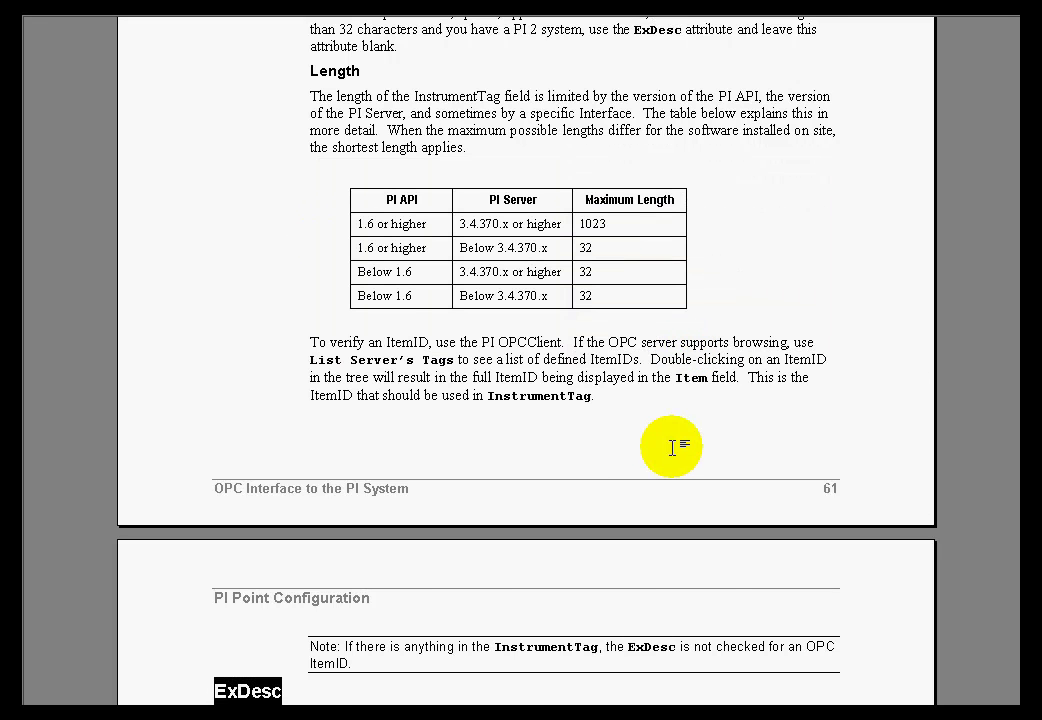
scroll(672, 447, "down", 10)
scroll(434, 215, "up", 2)
- Highlight the ExDesc heading and the event-based data collection line
left_click(175, 75)
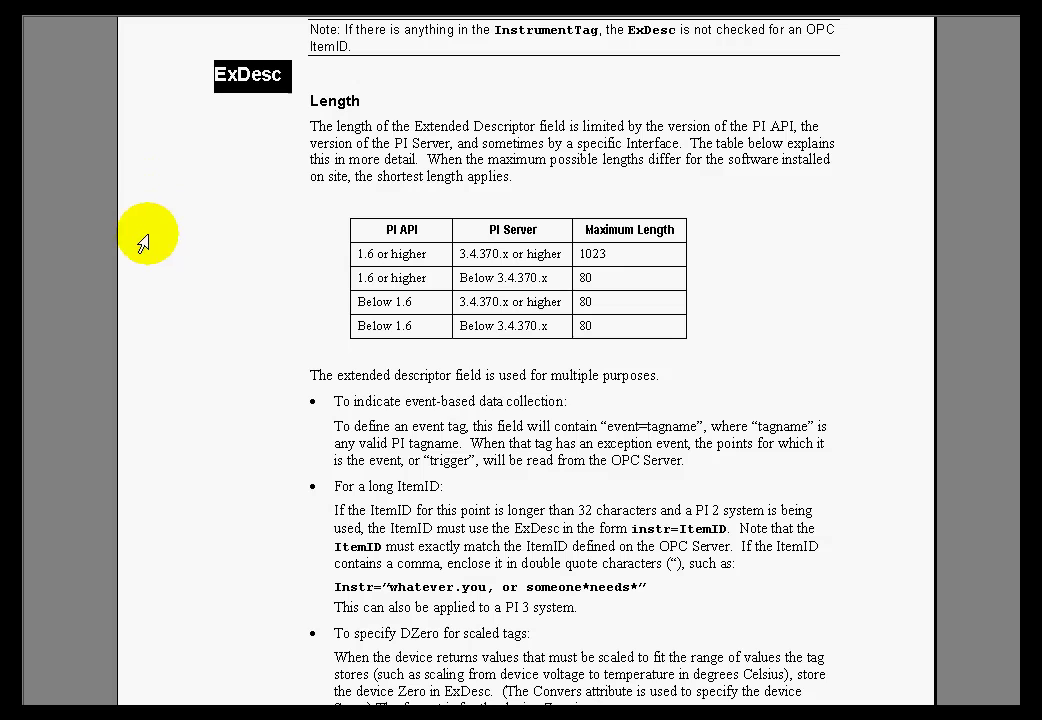
left_click(190, 410)
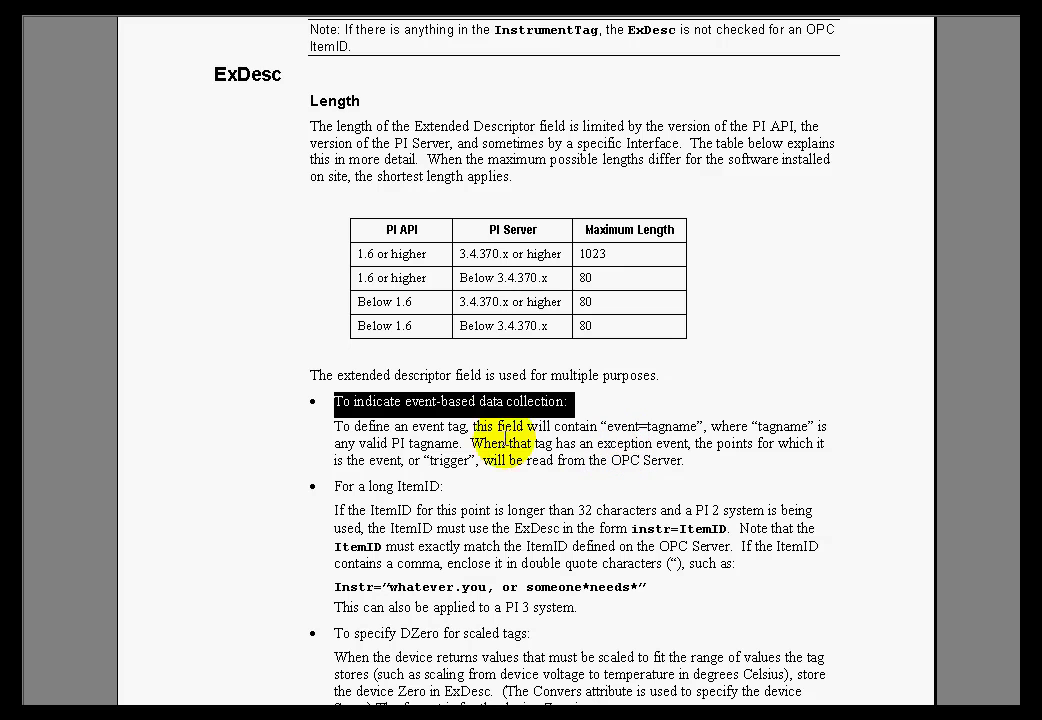
left_click(477, 400)
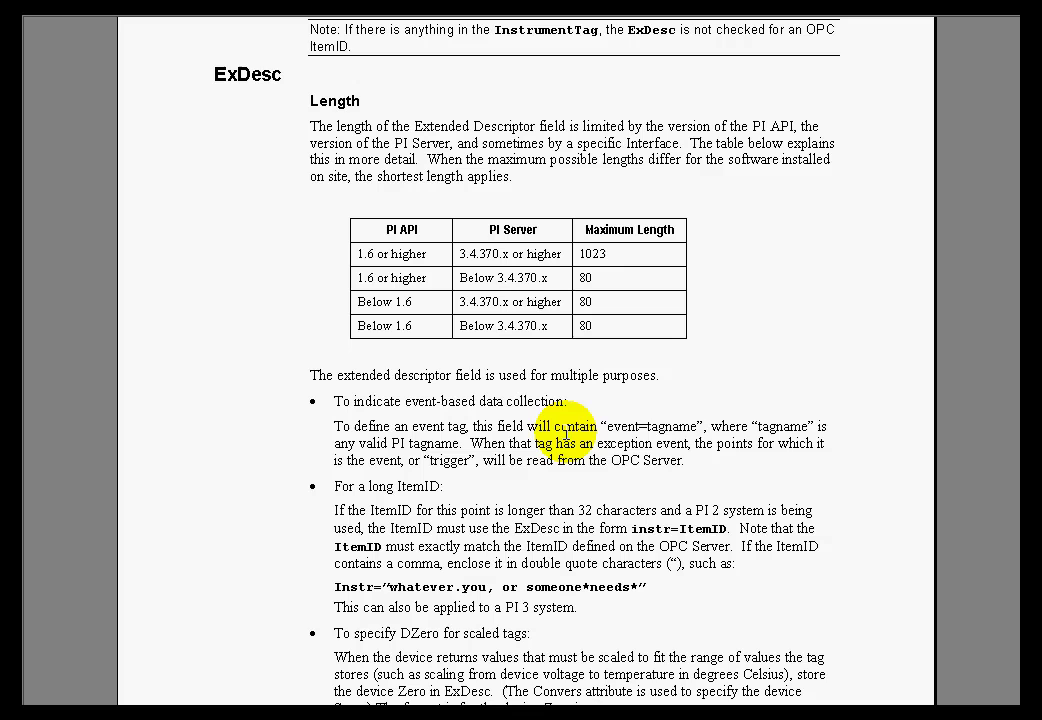
- Highlight the word tagname, then the quoted event=tagname text, several times
left_click_drag(650, 426, 698, 426)
left_click(665, 426)
double_click(665, 426)
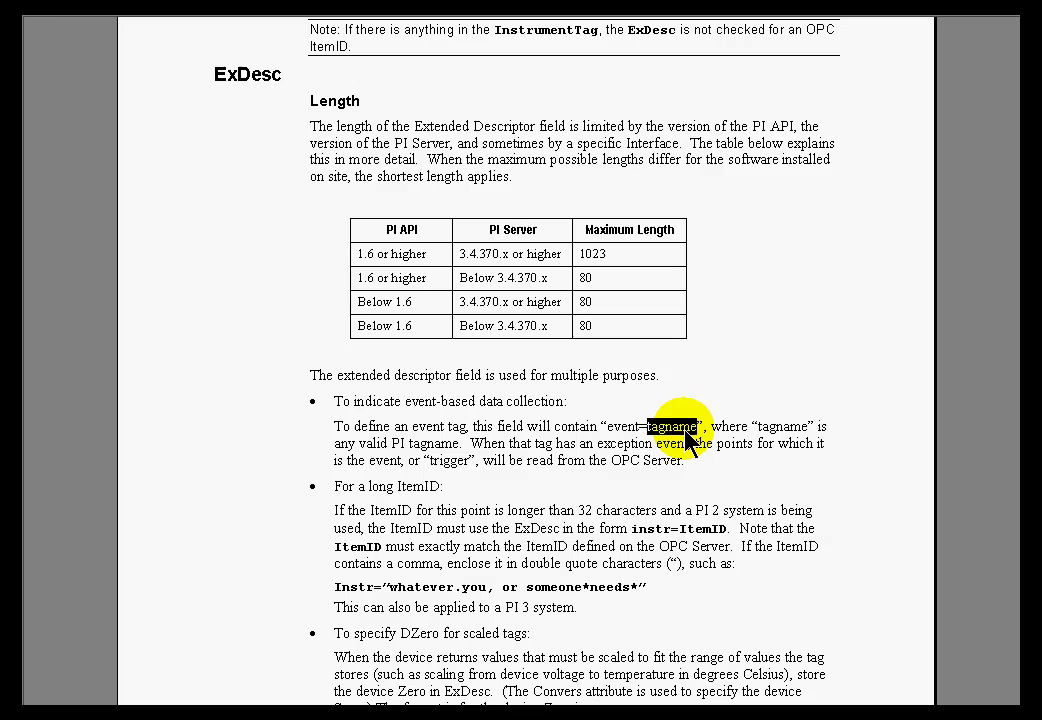
left_click(665, 426)
double_click(665, 426)
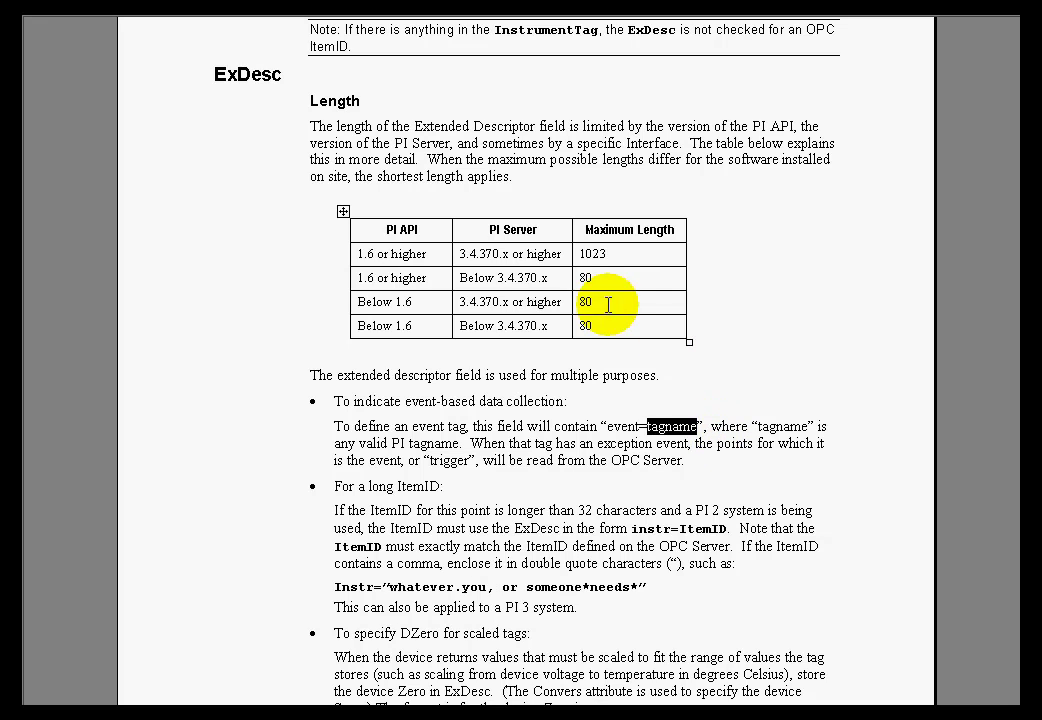
left_click_drag(604, 426, 686, 427)
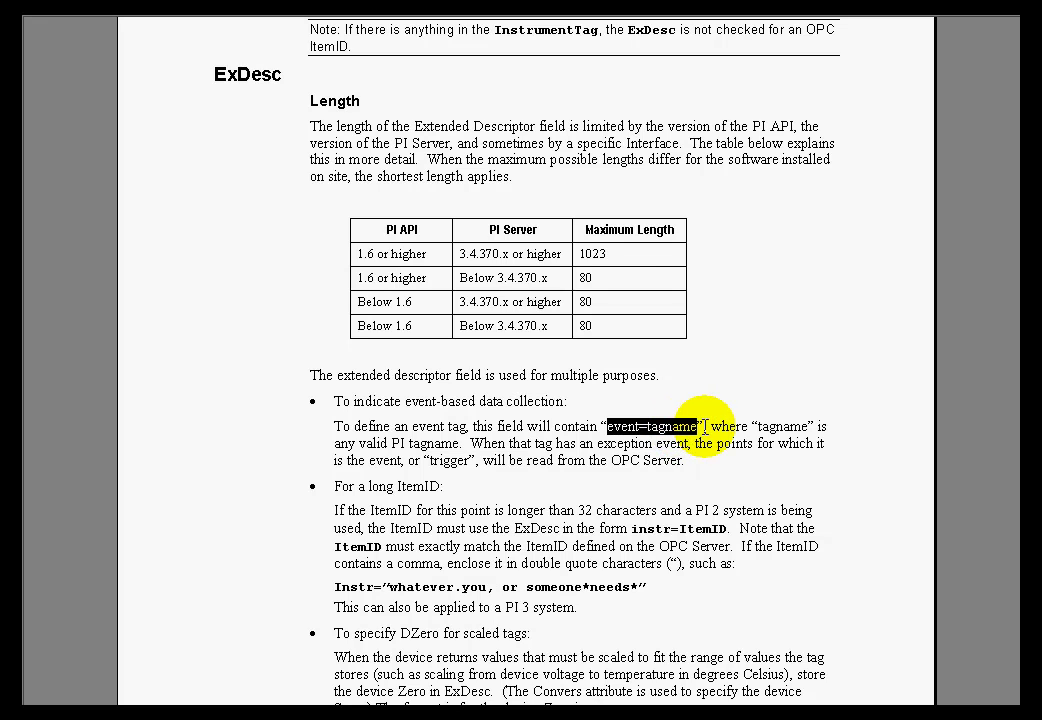
left_click(704, 427)
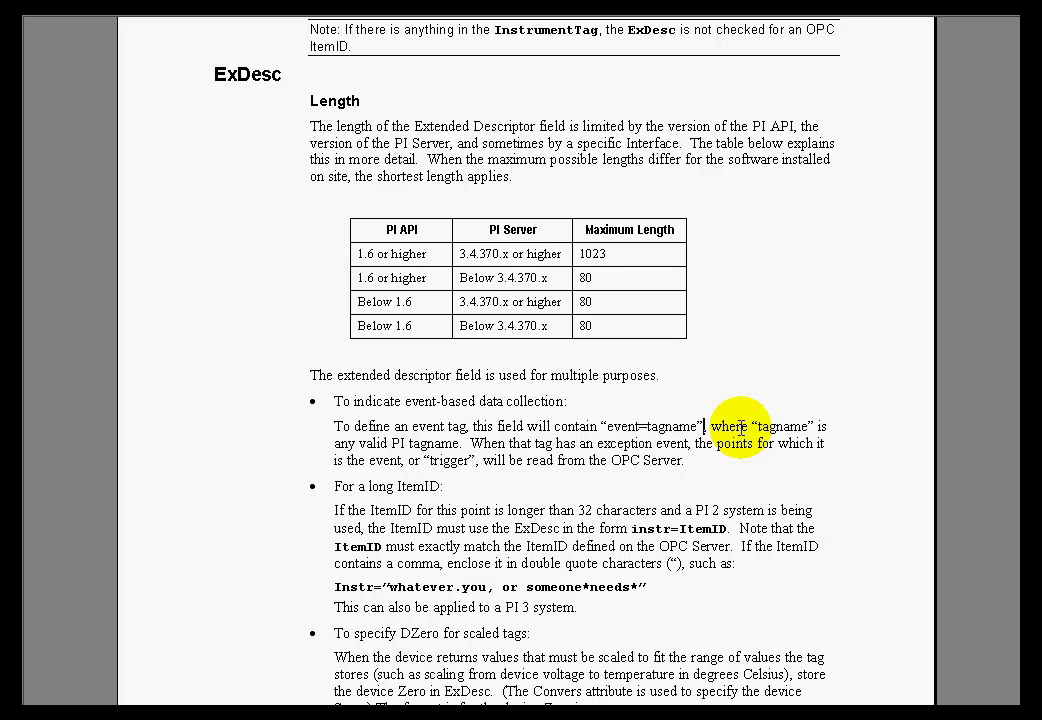
left_click_drag(606, 426, 703, 426)
left_click(703, 426)
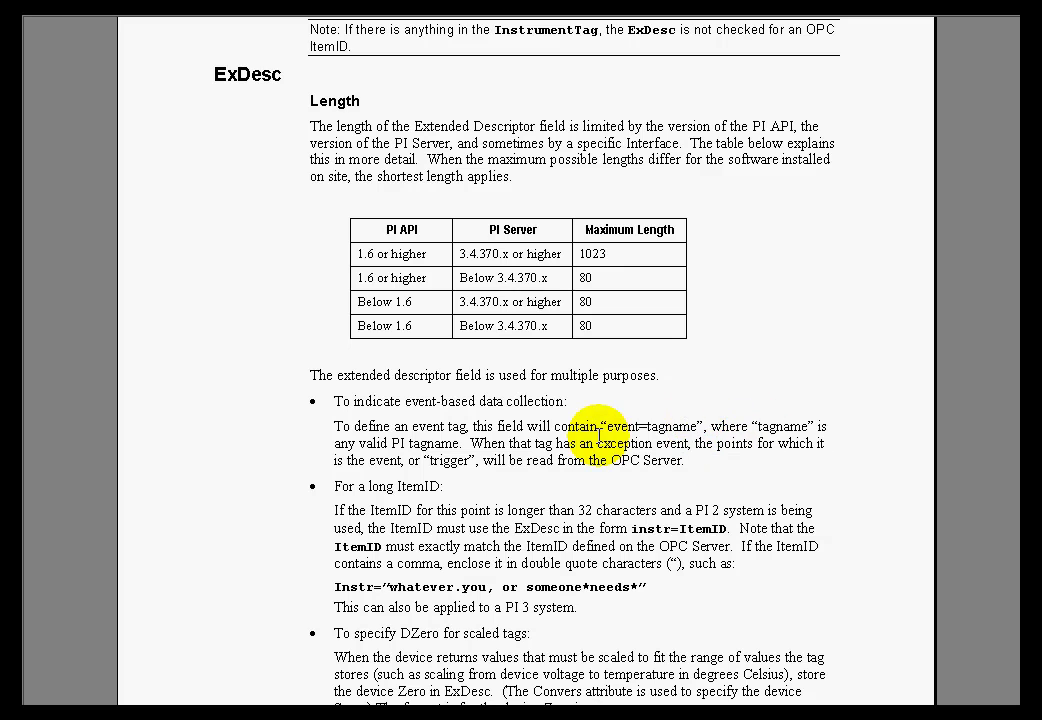
left_click_drag(601, 426, 718, 422)
left_click(718, 423)
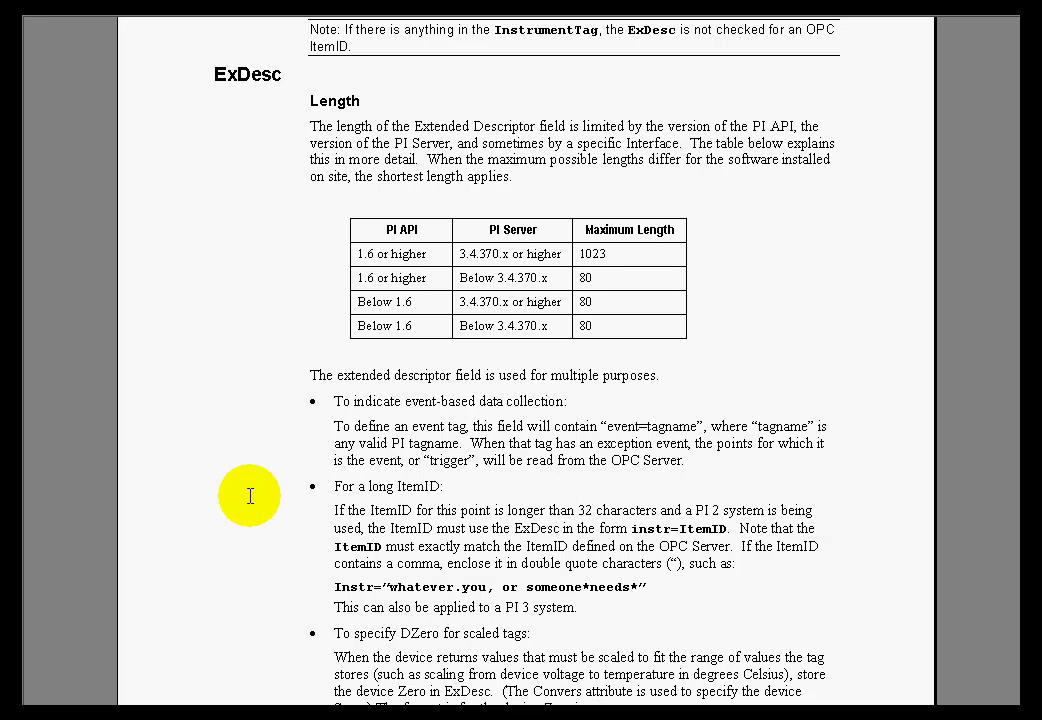
left_click(167, 488)
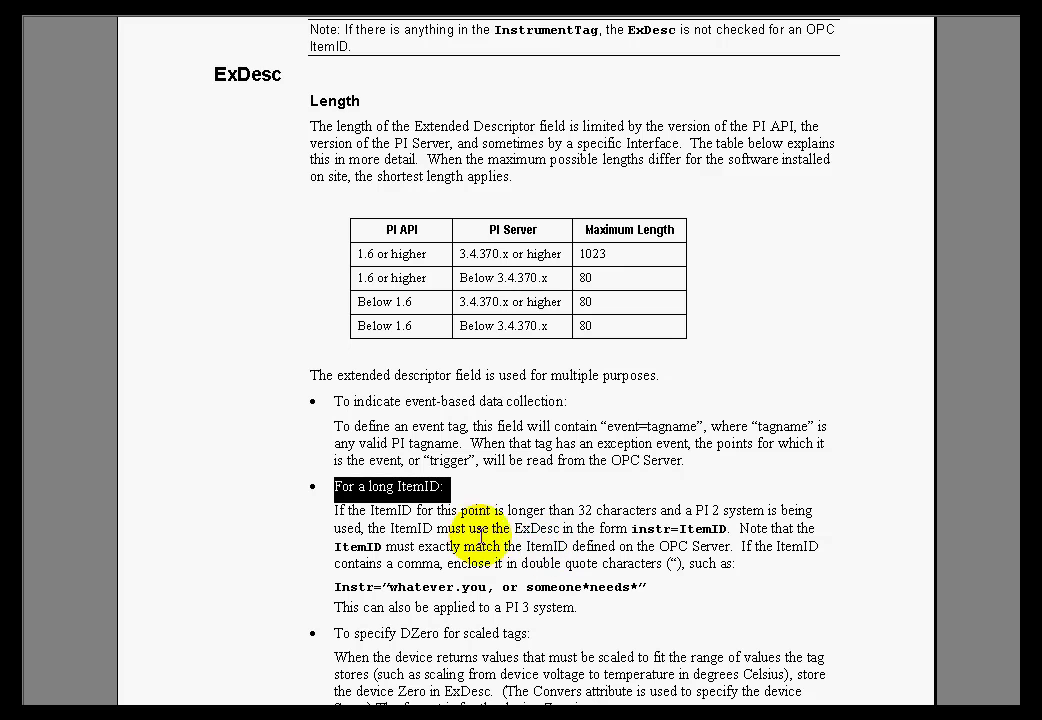
left_click(526, 510)
double_click(414, 487)
left_click(460, 512)
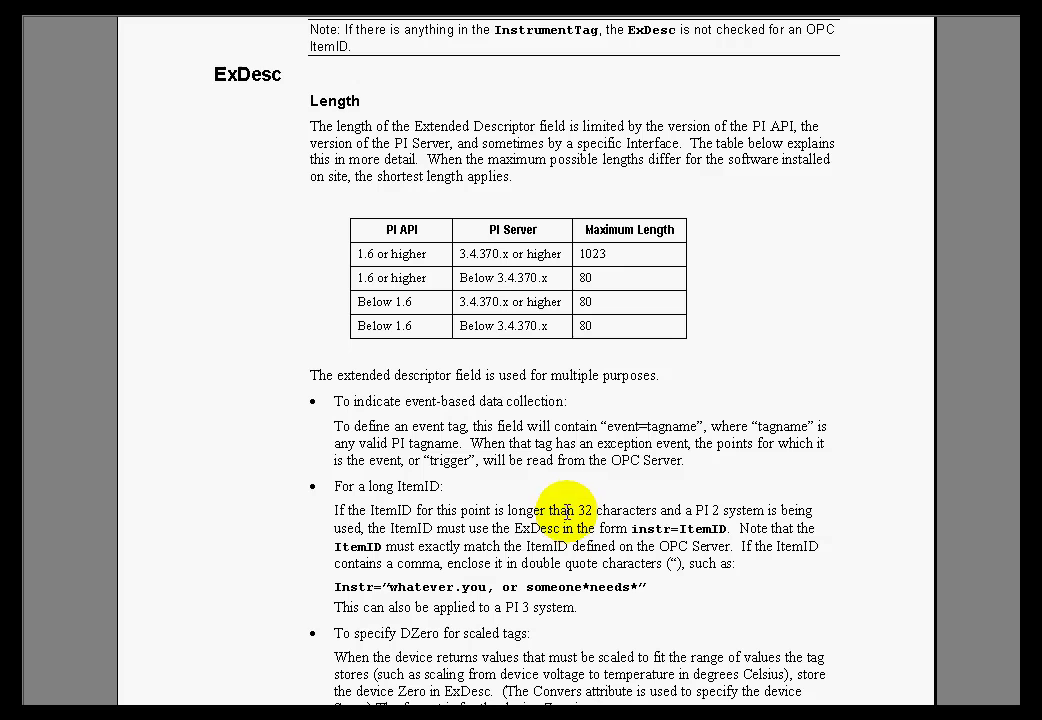
left_click_drag(578, 512, 660, 510)
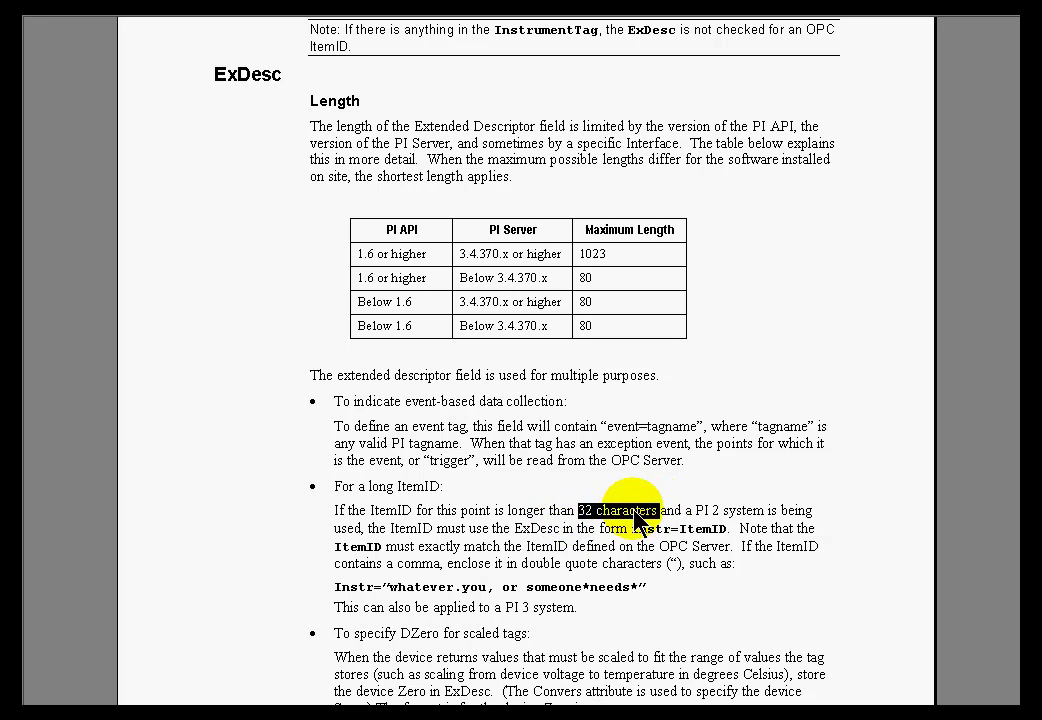
left_click(427, 511)
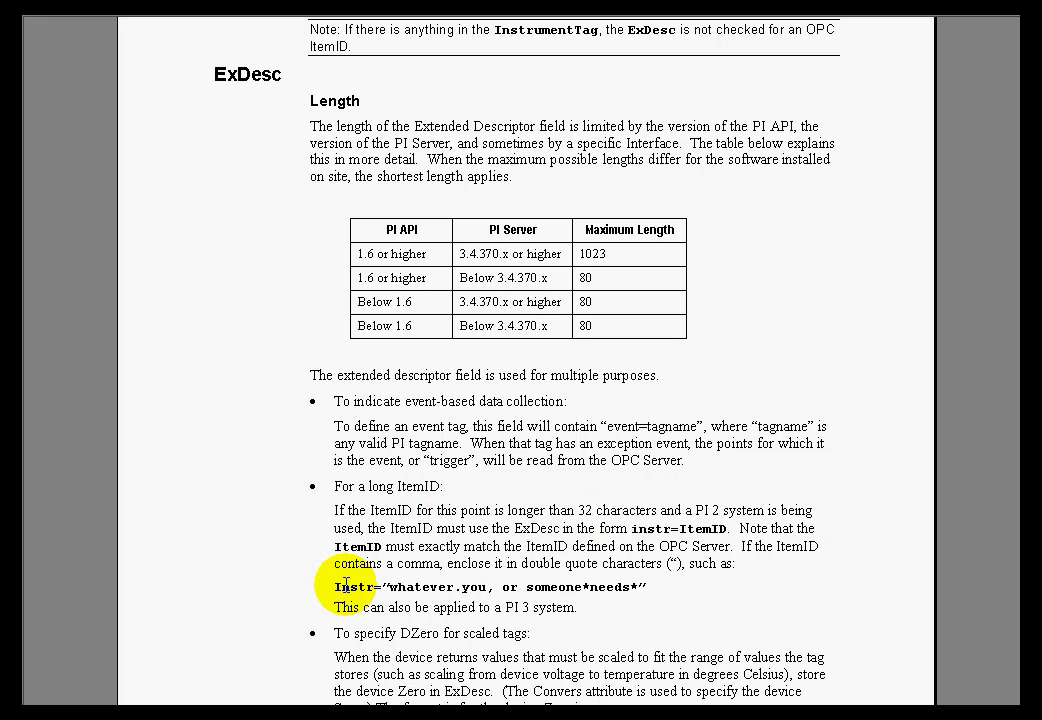
left_click_drag(334, 588, 371, 590)
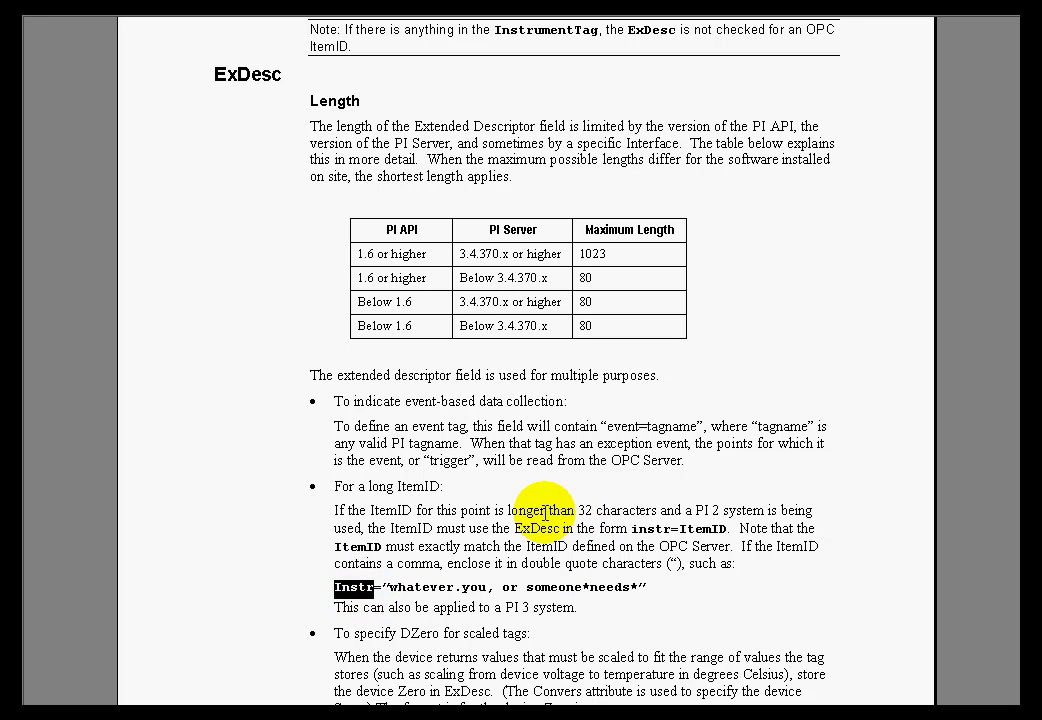
left_click(445, 510)
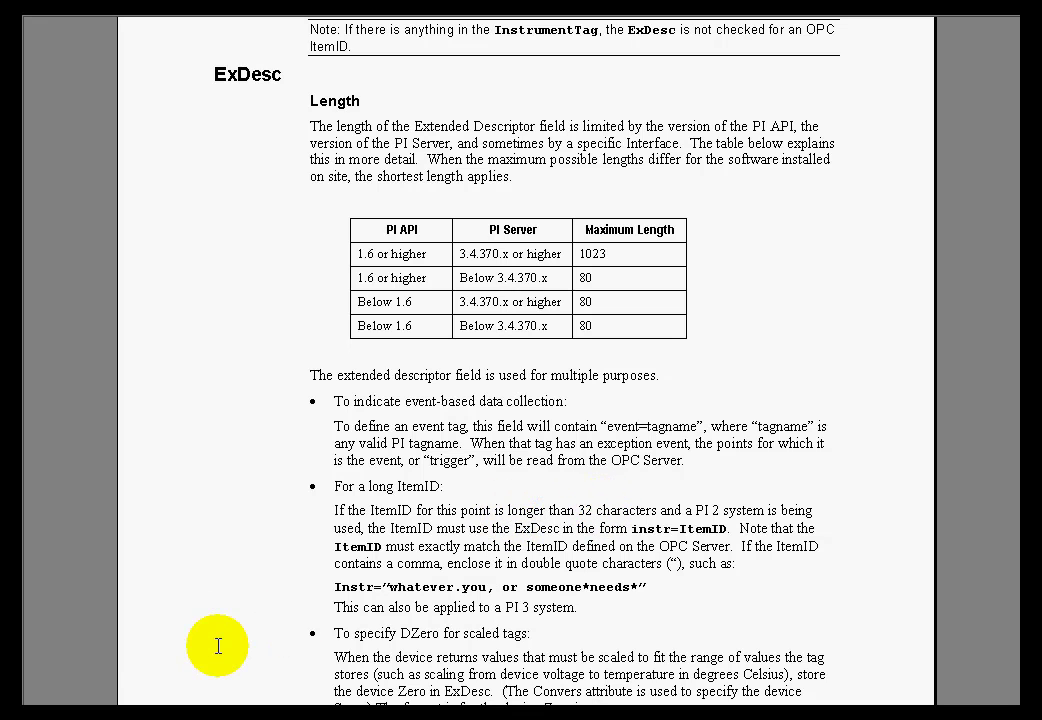
- Highlight the 'DZero for scaled tags' line repeatedly to emphasise it
left_click(144, 630)
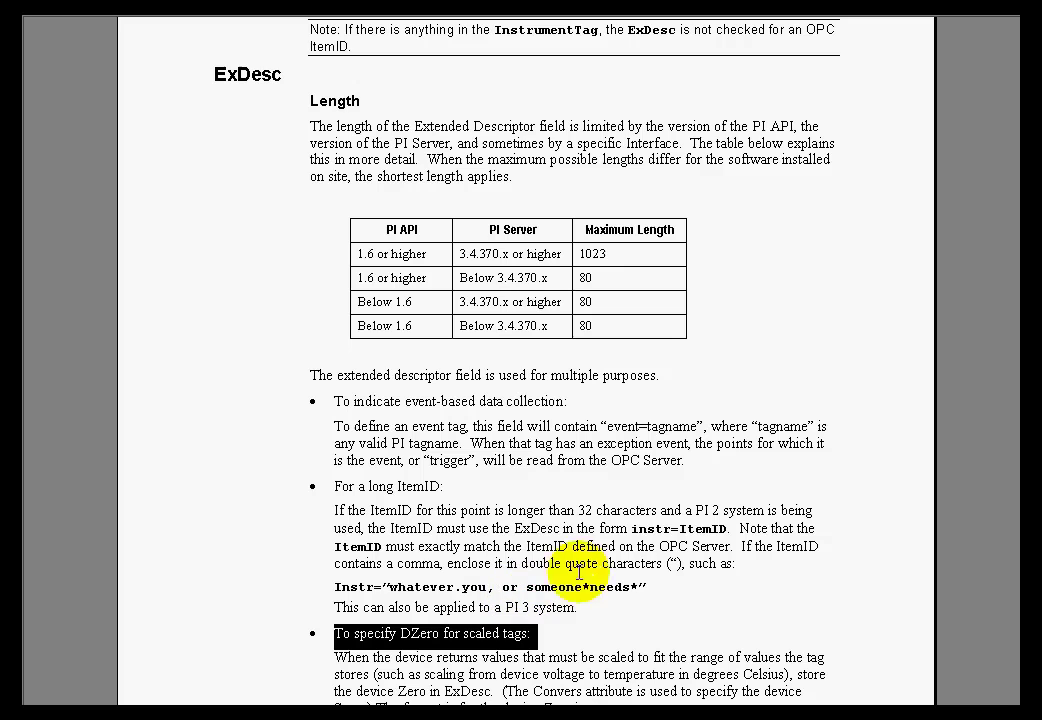
left_click(536, 634)
left_click(150, 632)
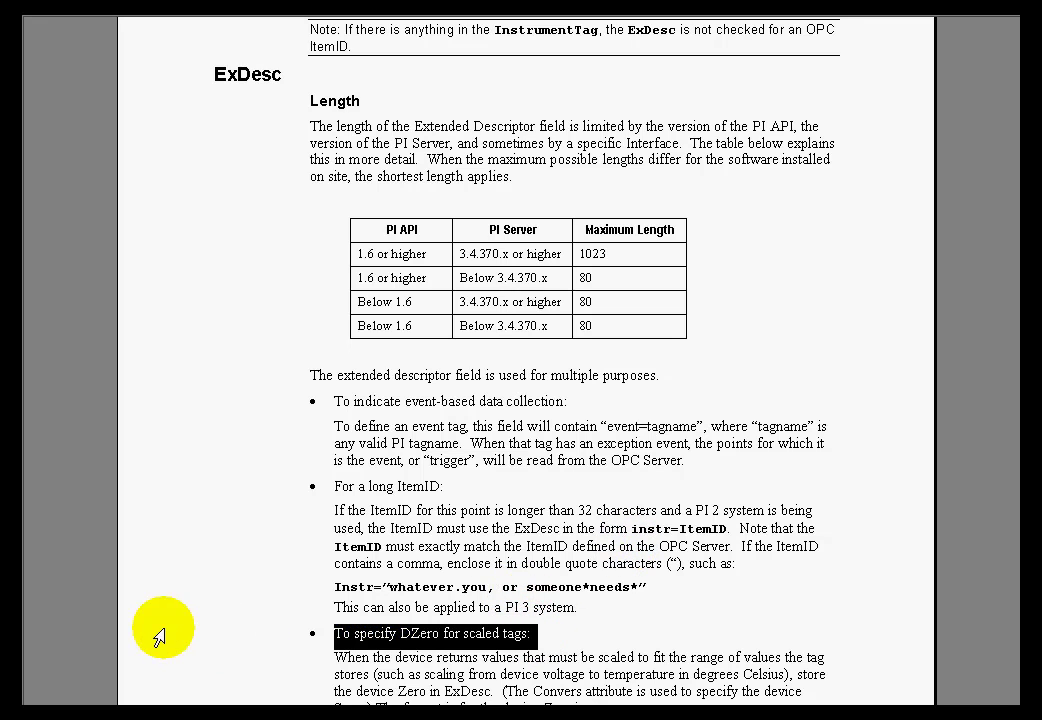
left_click(575, 635)
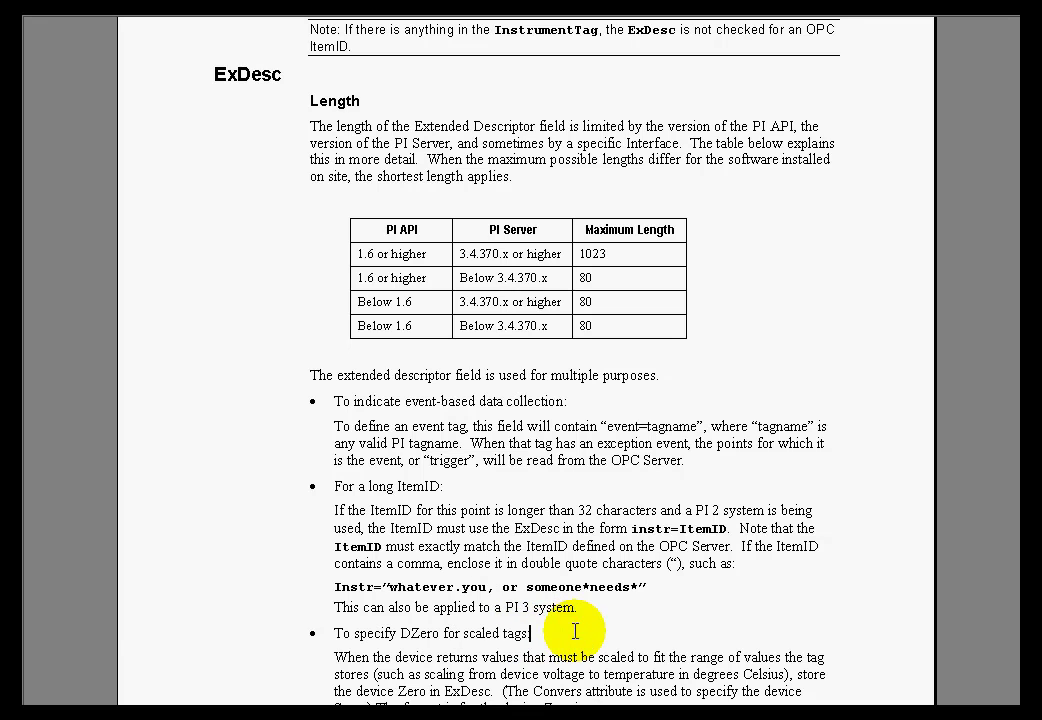
left_click(131, 622)
left_click(138, 632)
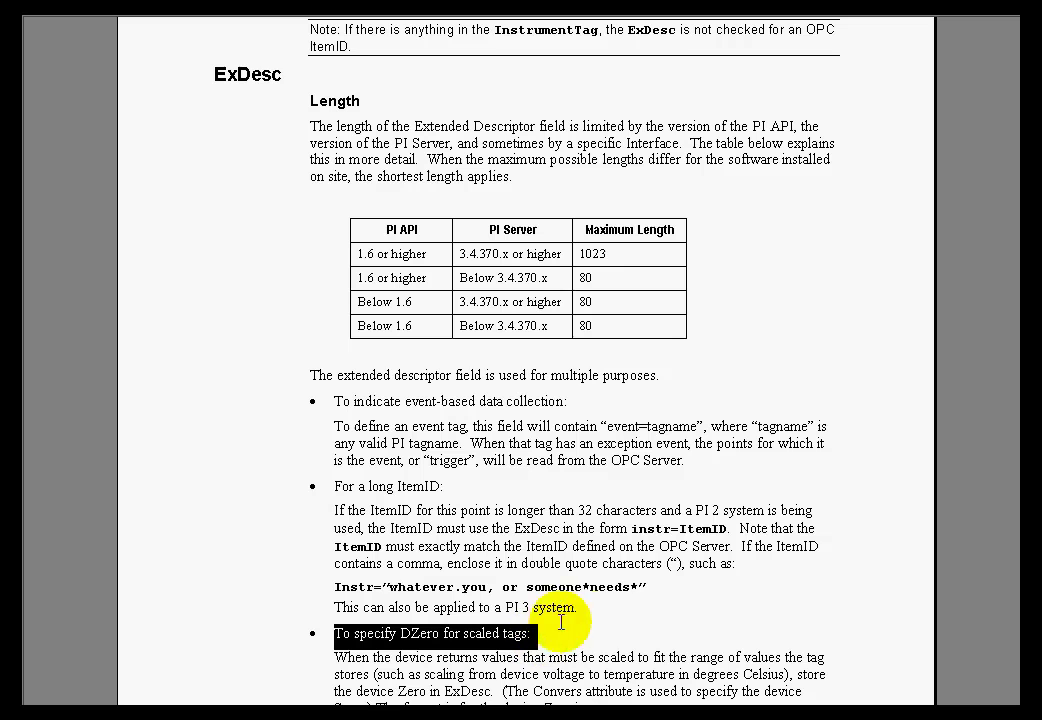
left_click(612, 628)
- Page down and highlight the DZero=nnnnn.nnn format and the timestamp ItemID bullet
key("Page_Down")
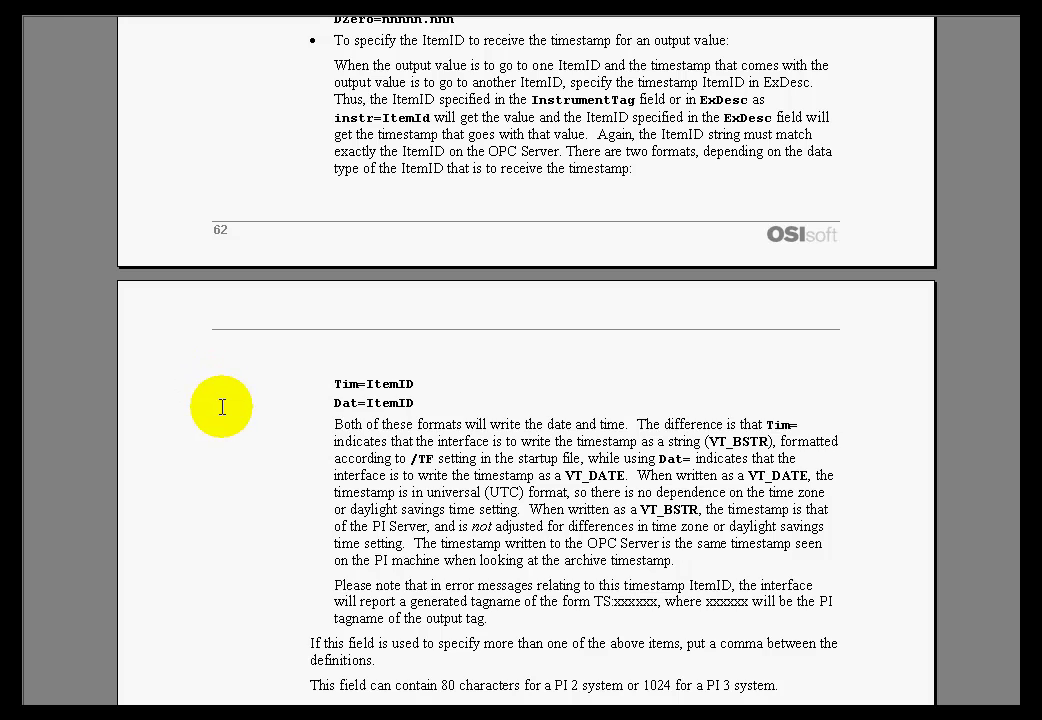
scroll(222, 407, "up", 3)
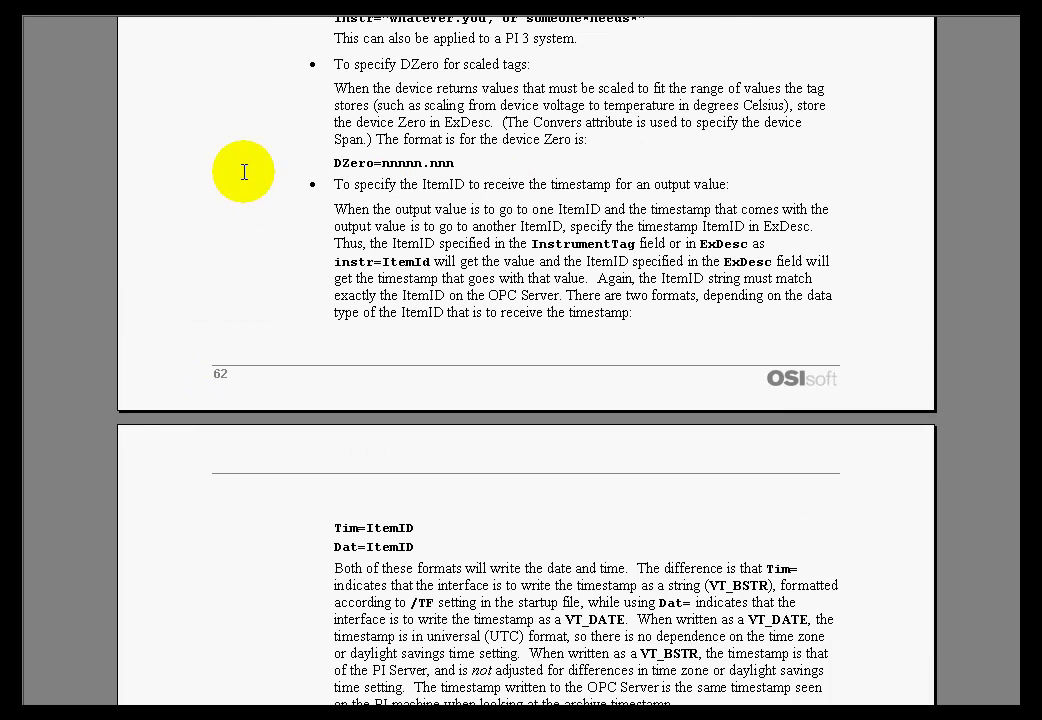
left_click(249, 168)
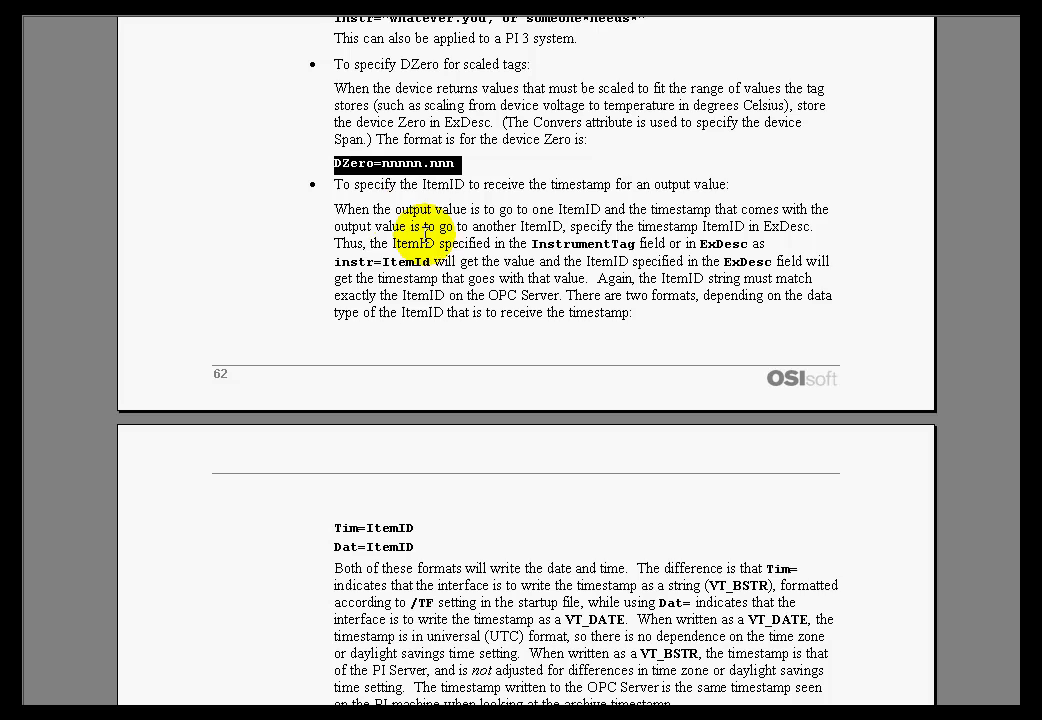
left_click(197, 188)
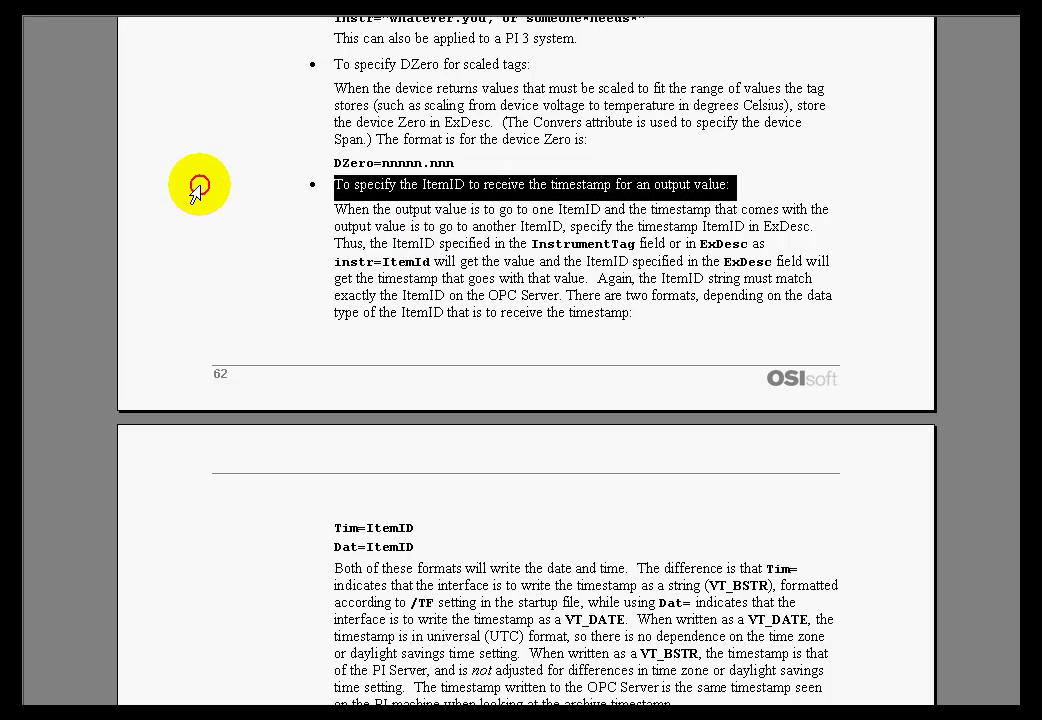
left_click(478, 224)
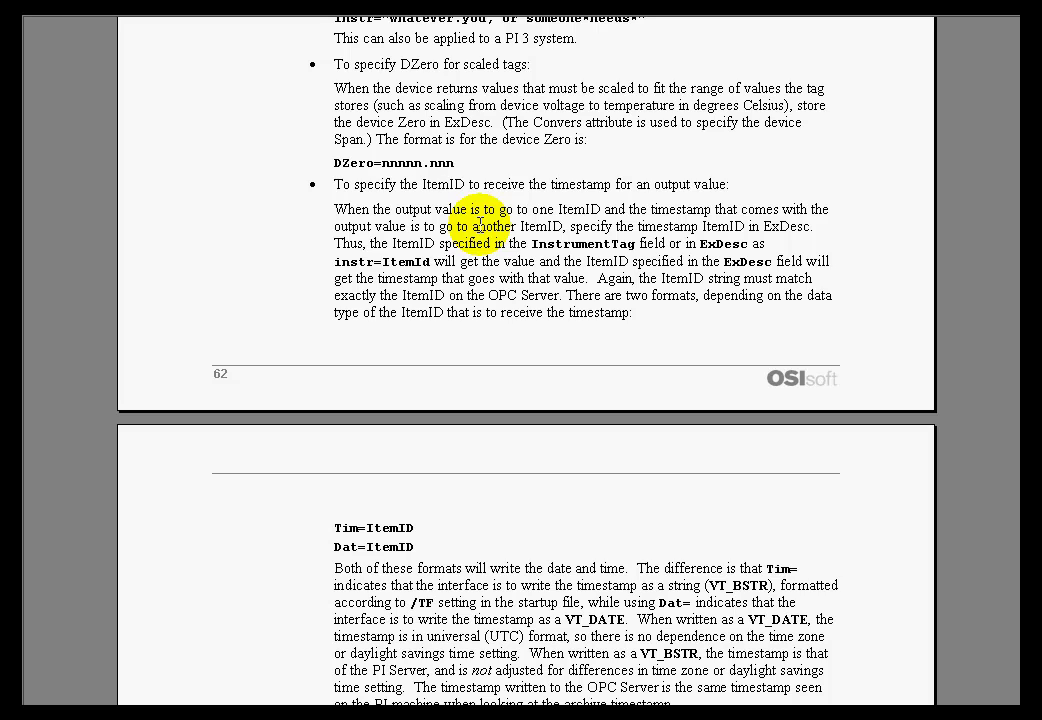
left_click_drag(205, 181, 151, 186)
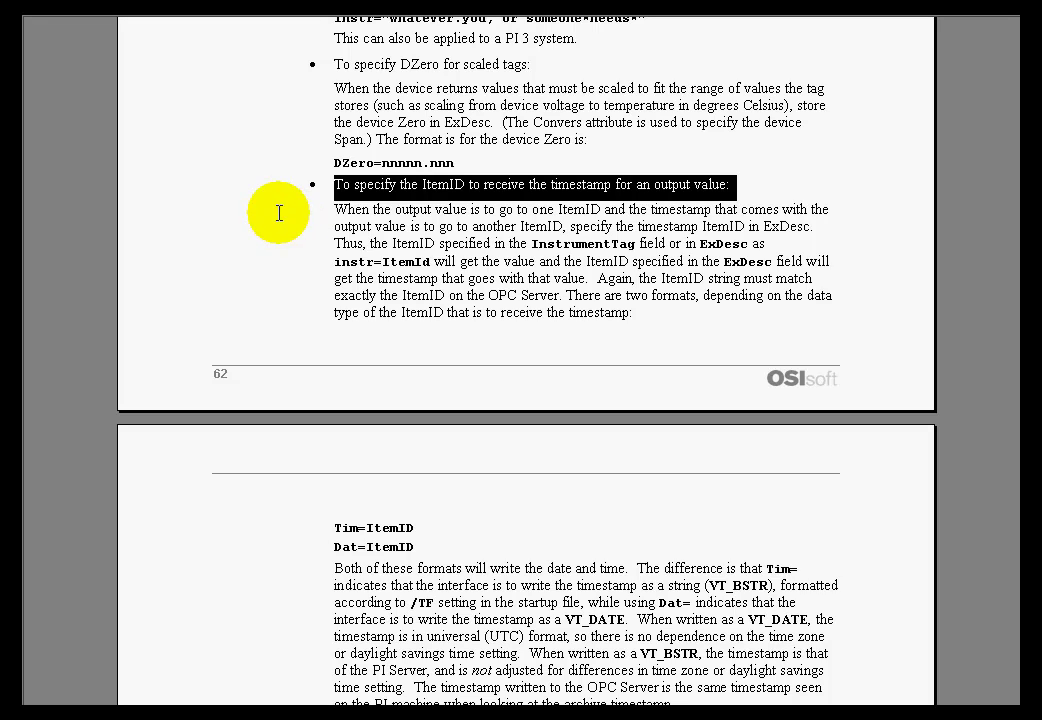
left_click(438, 187)
left_click(500, 186)
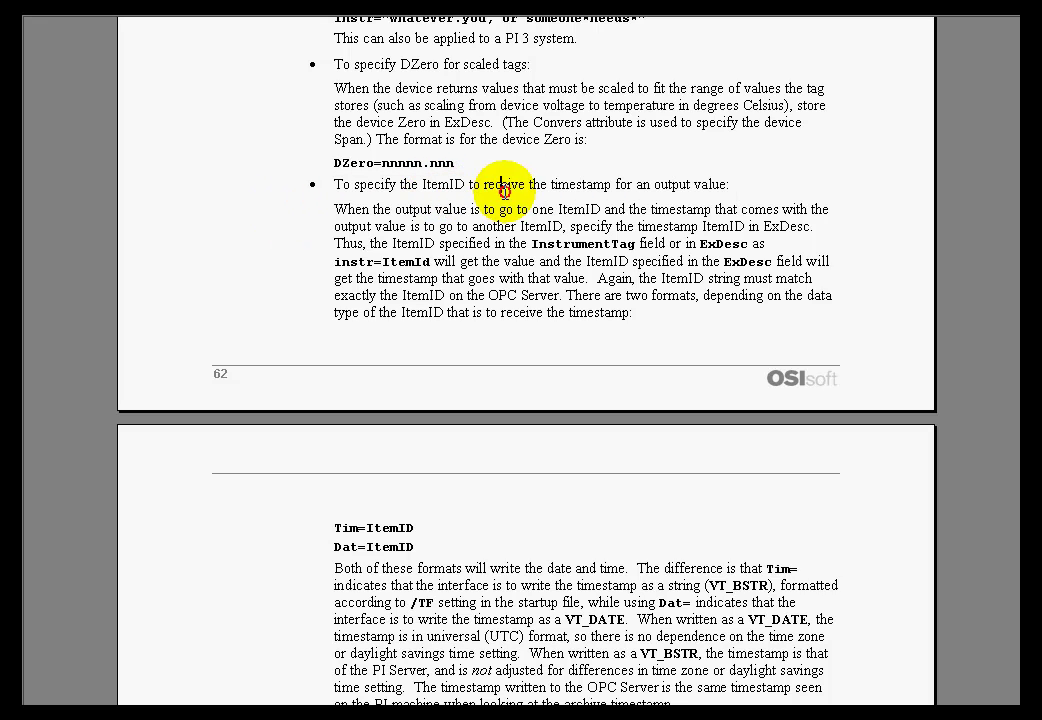
left_click(430, 295)
scroll(530, 290, "down", 5)
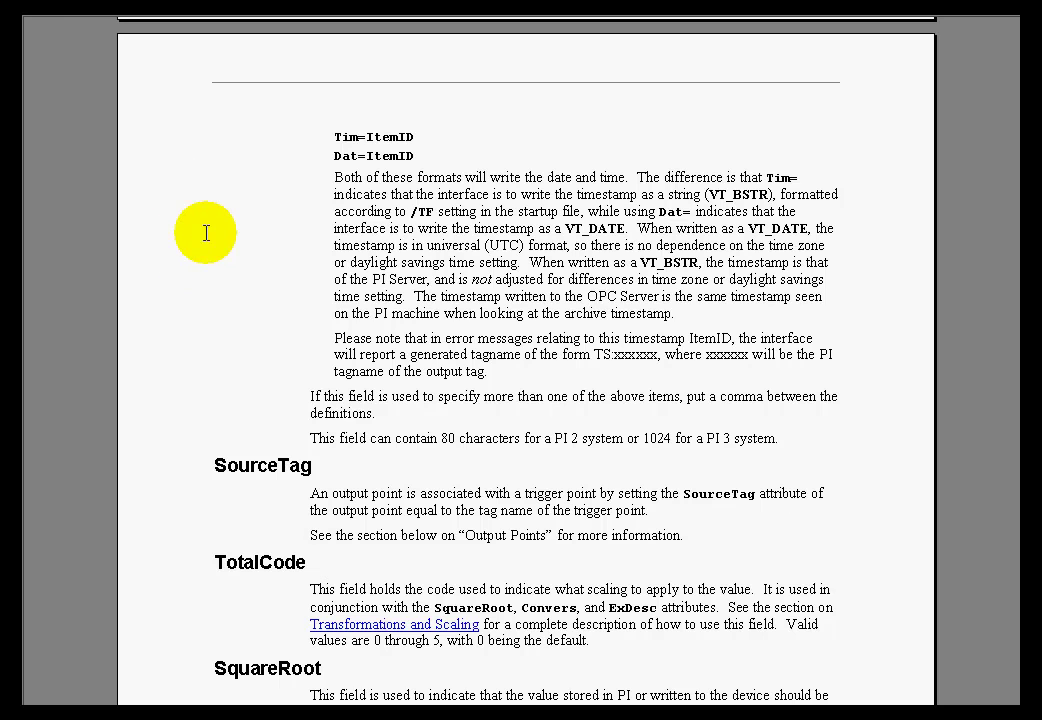
- In Explorer, browse the HTML and OLEDBCtr folders back to OPCInt and select PI_OPCInt.doc
key("alt+Tab")
key("alt+Tab")
key("alt+Tab")
key("alt+Tab")
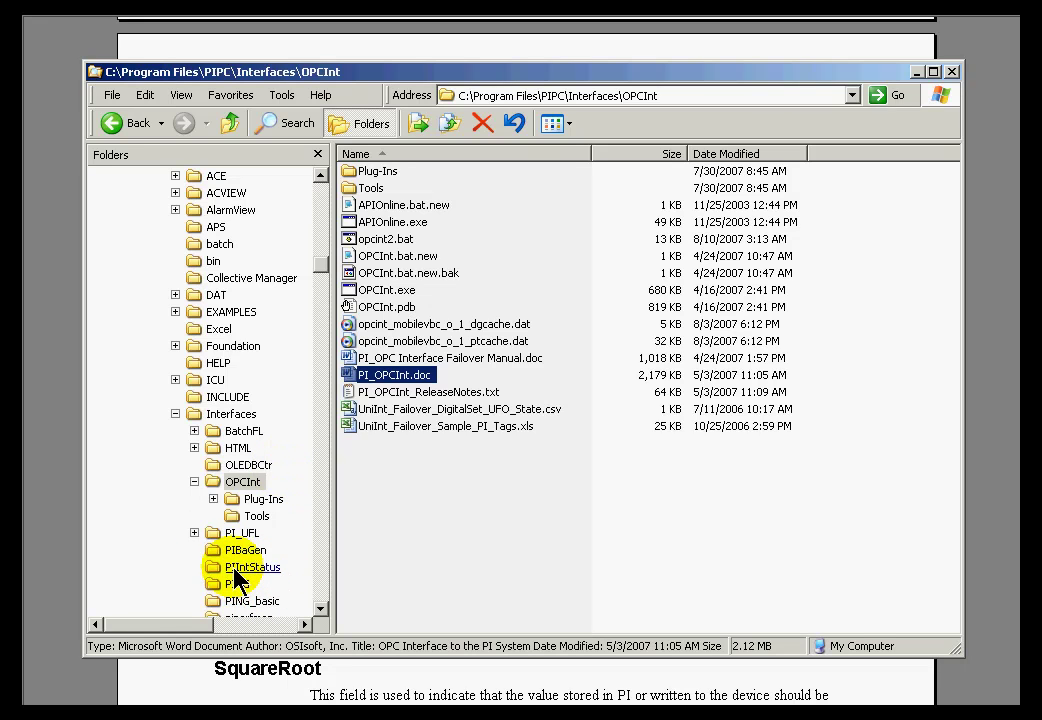
left_click(236, 448)
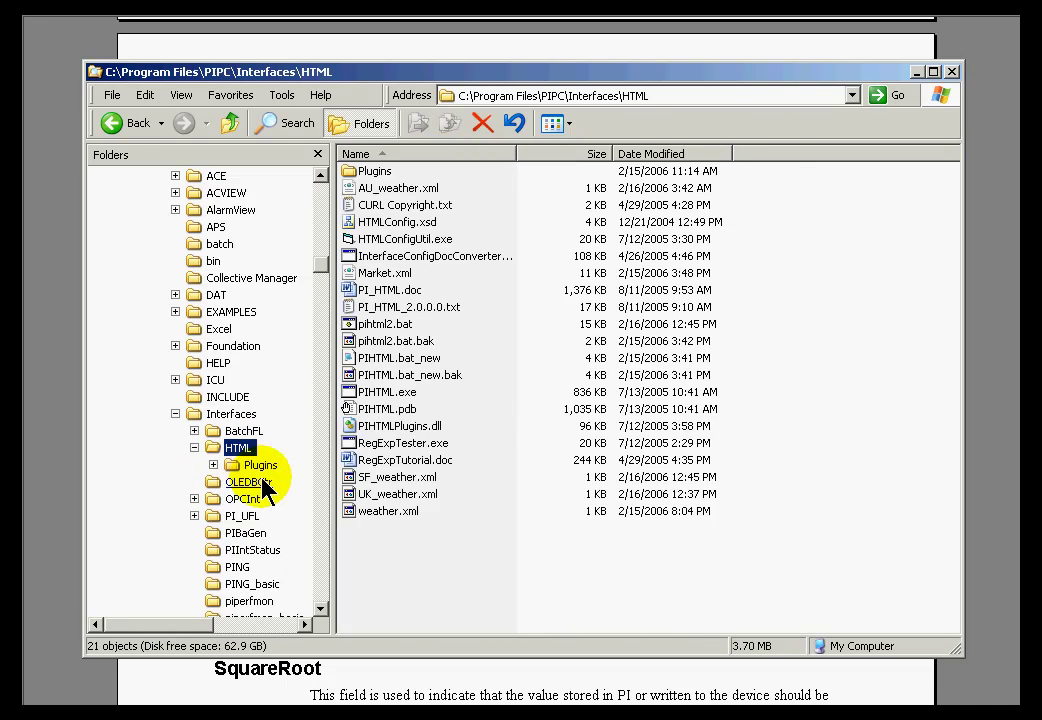
left_click(252, 483)
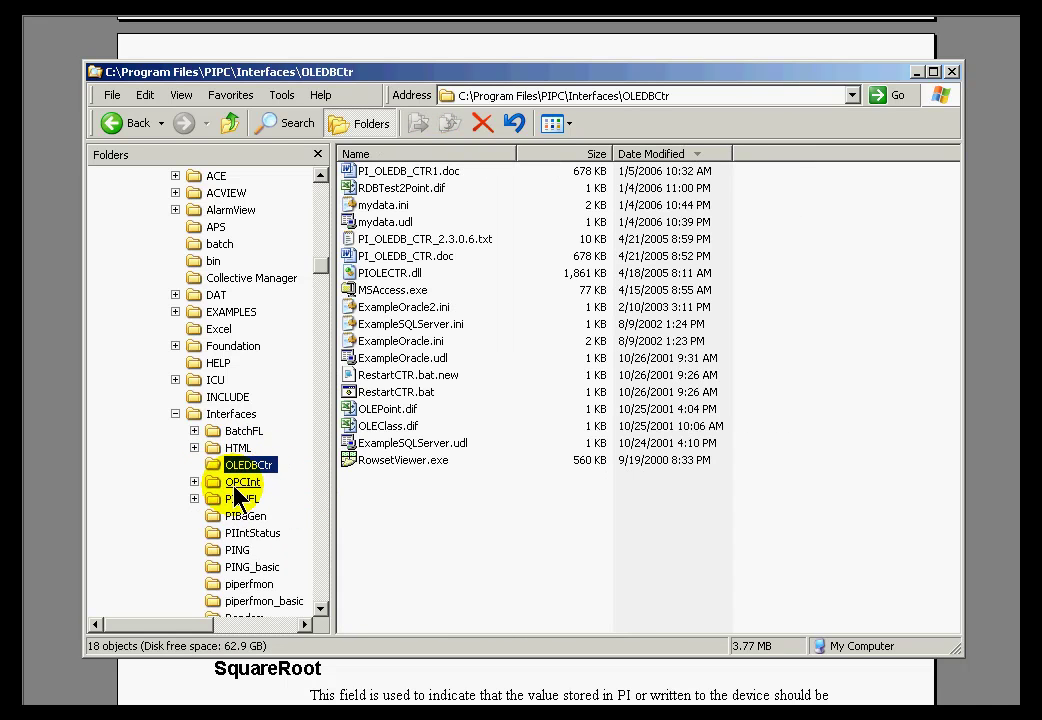
left_click(243, 483)
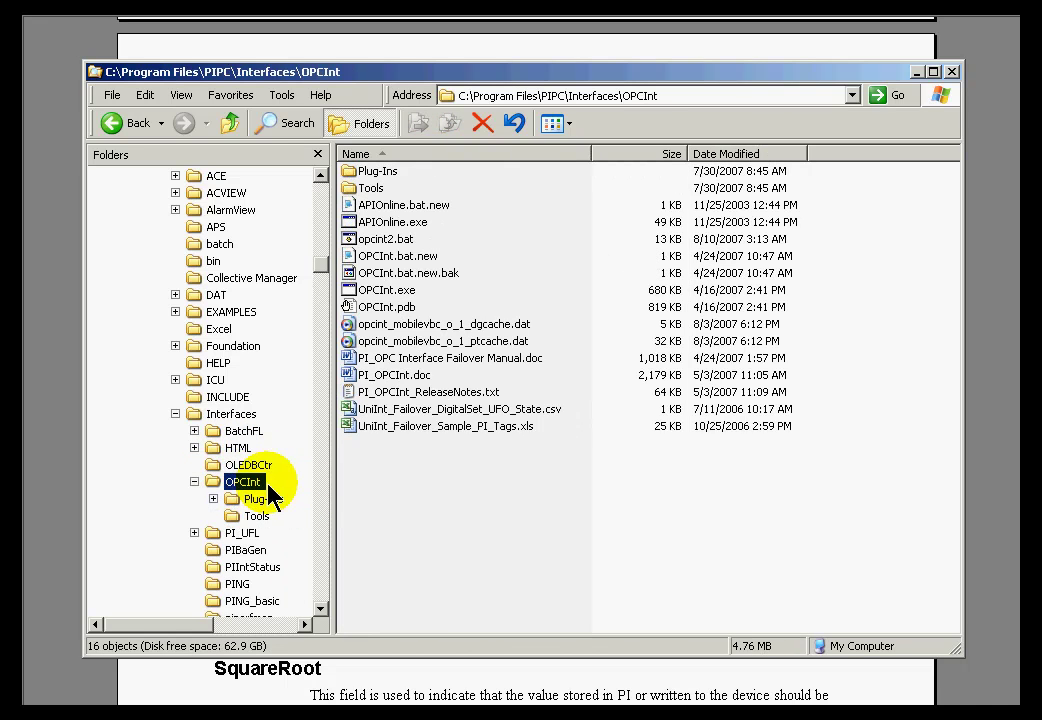
left_click(351, 379)
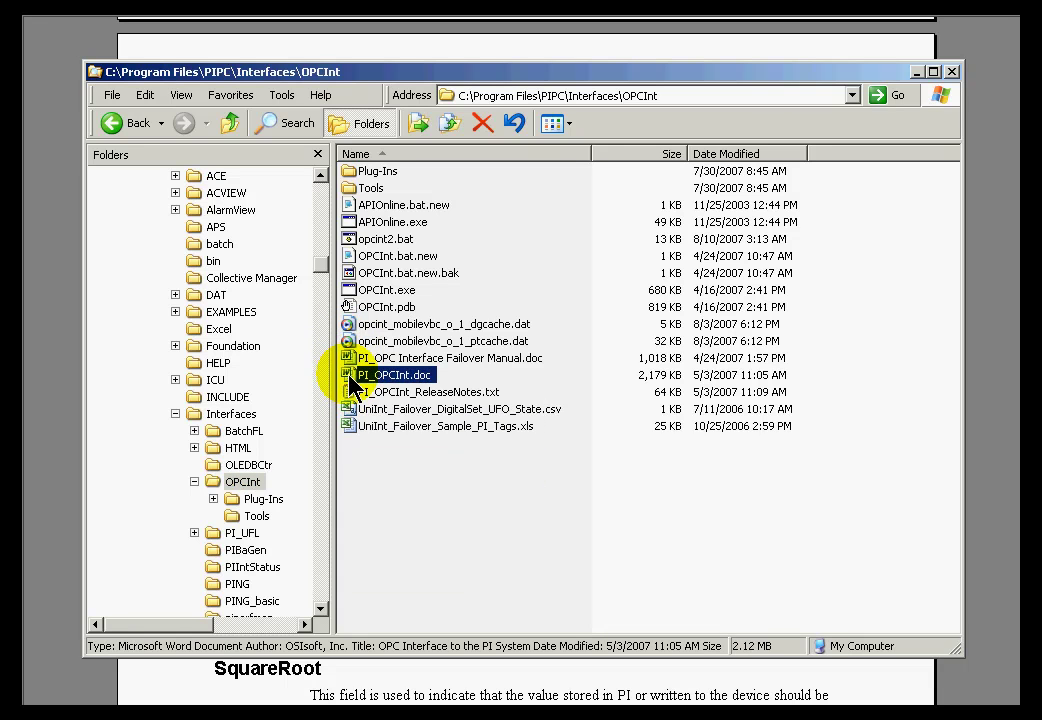
key("alt+Tab")
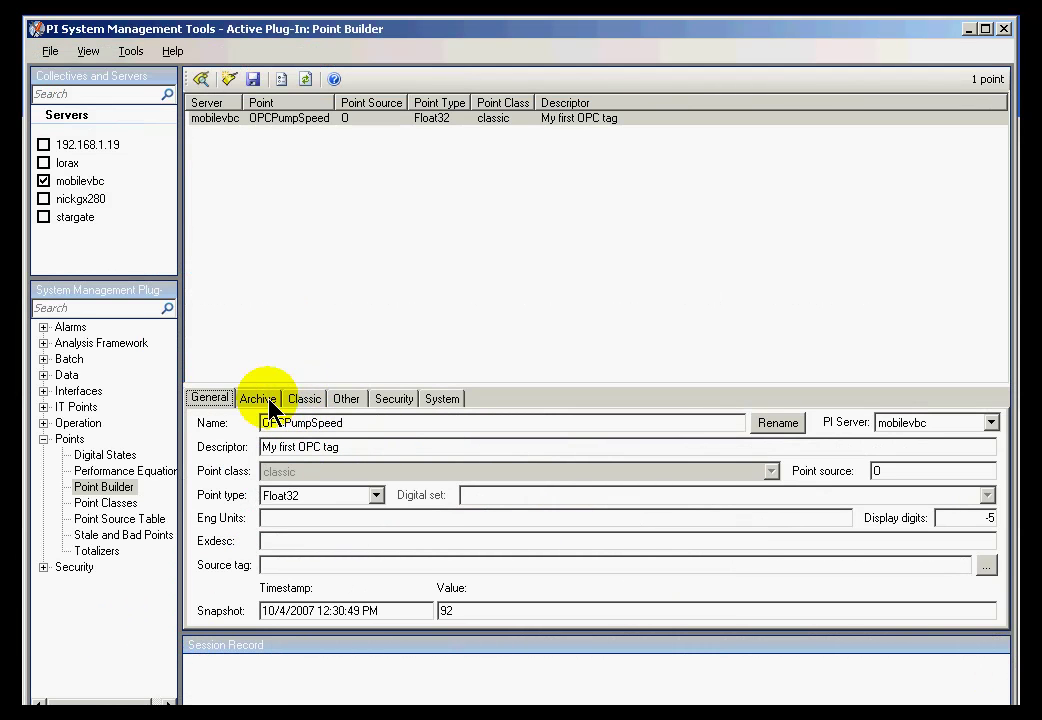
- Show OPCPumpSpeed's Archive tab, keeping exception deviation 1 in Eng. Units
left_click(264, 402)
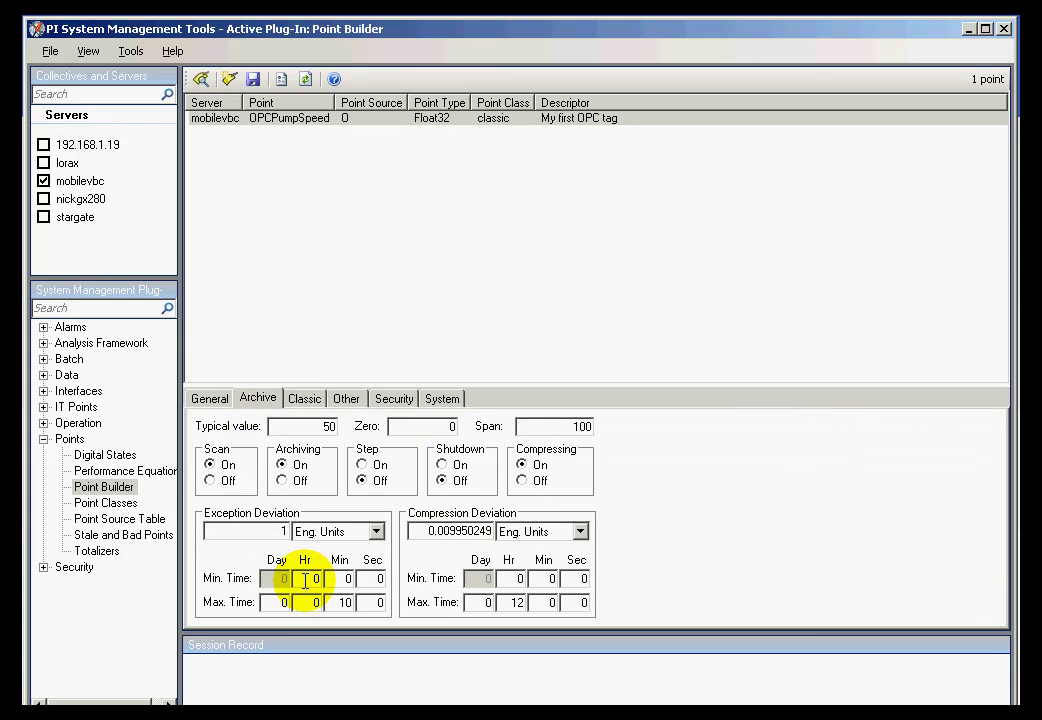
left_click(272, 533)
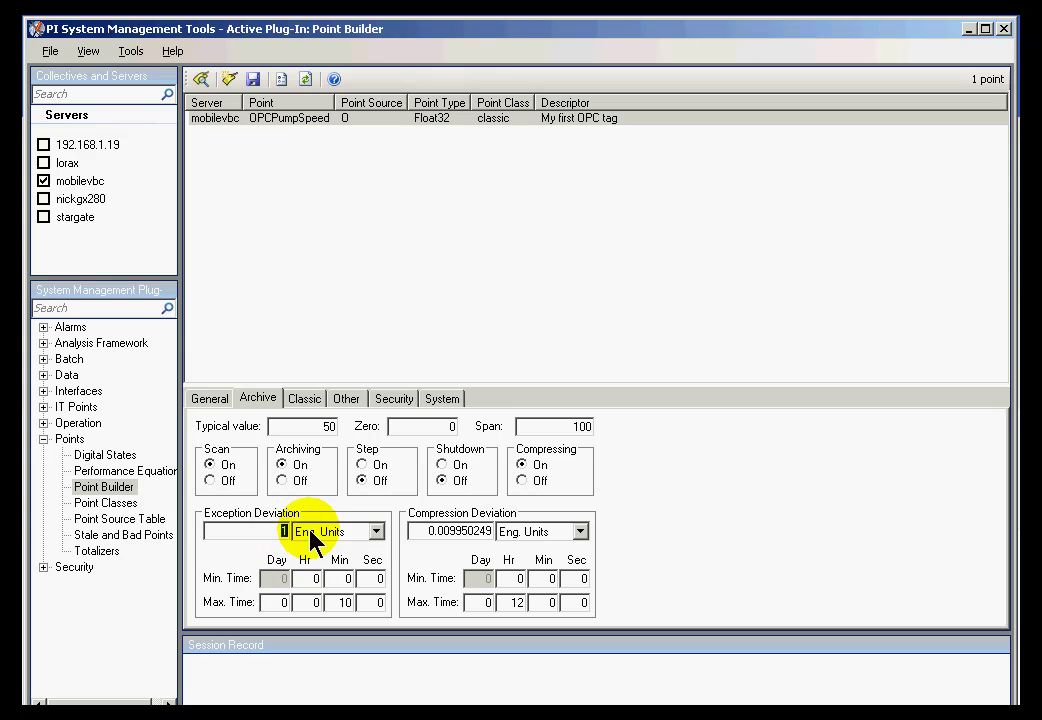
left_click(377, 531)
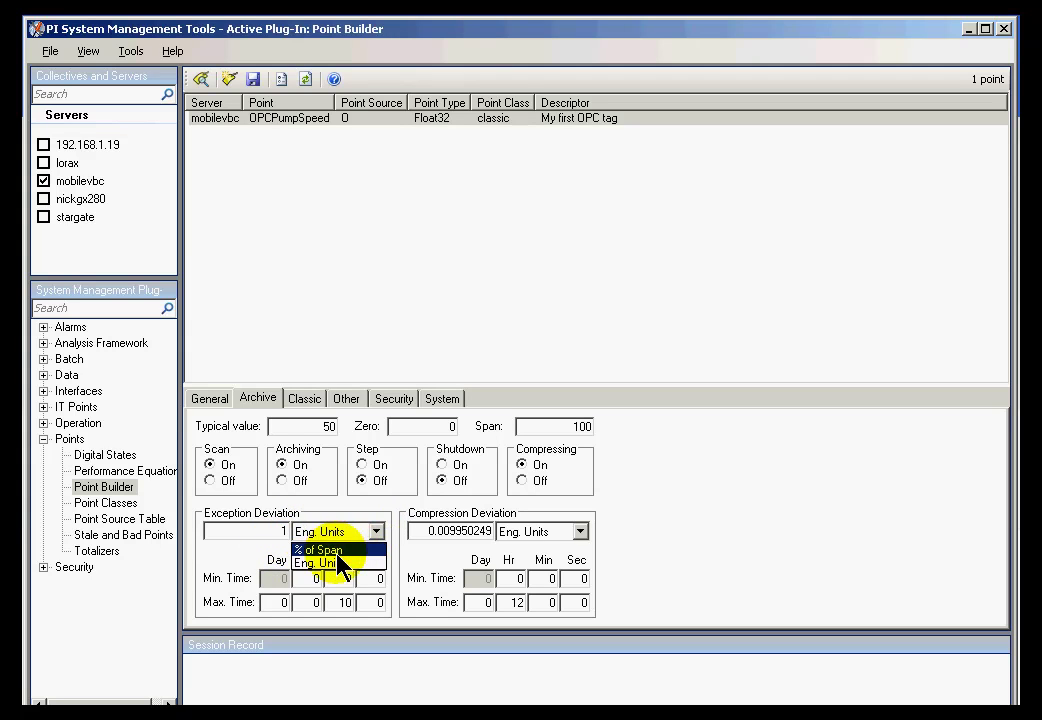
left_click(362, 562)
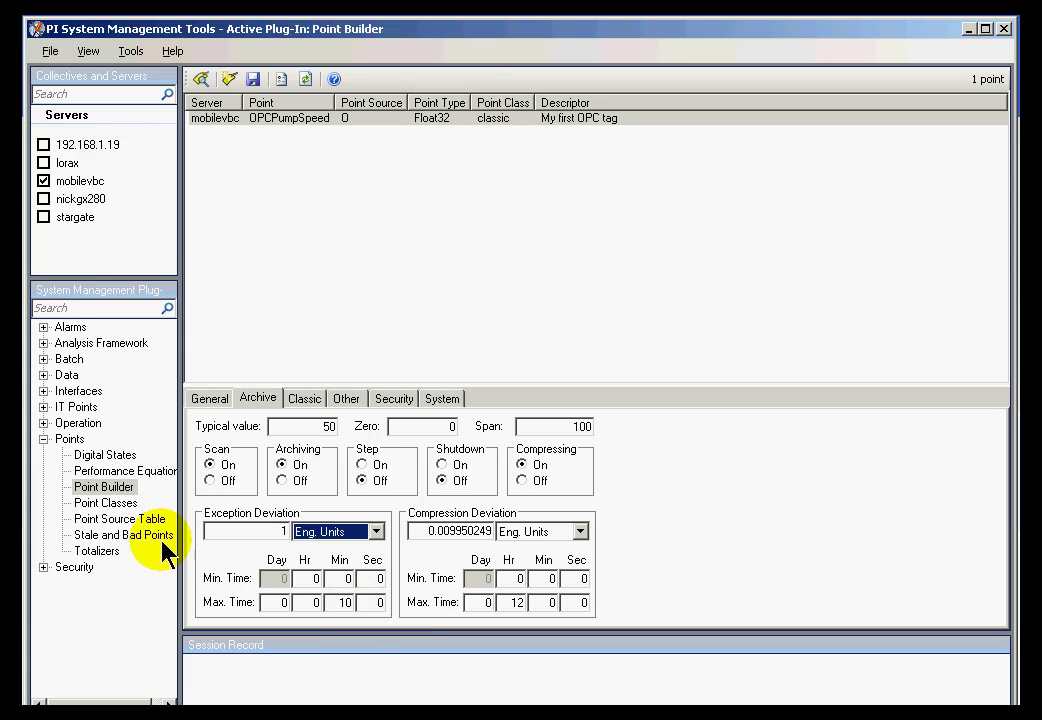
double_click(284, 531)
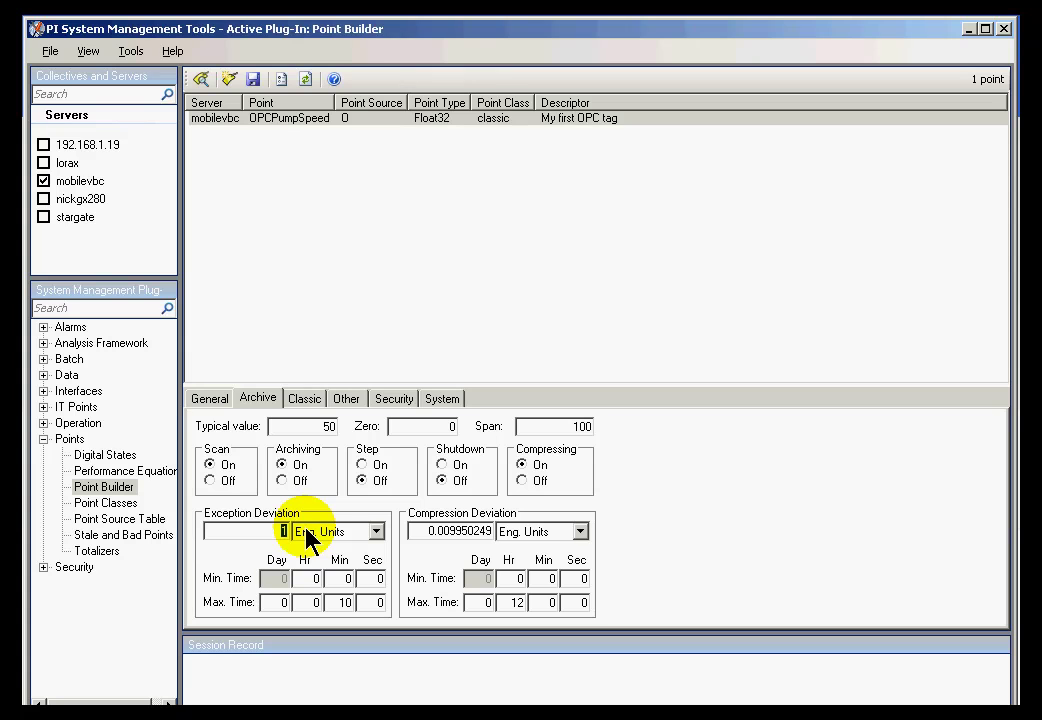
- Return to the General tab and repeatedly select the Point source field, retyping O
left_click(211, 398)
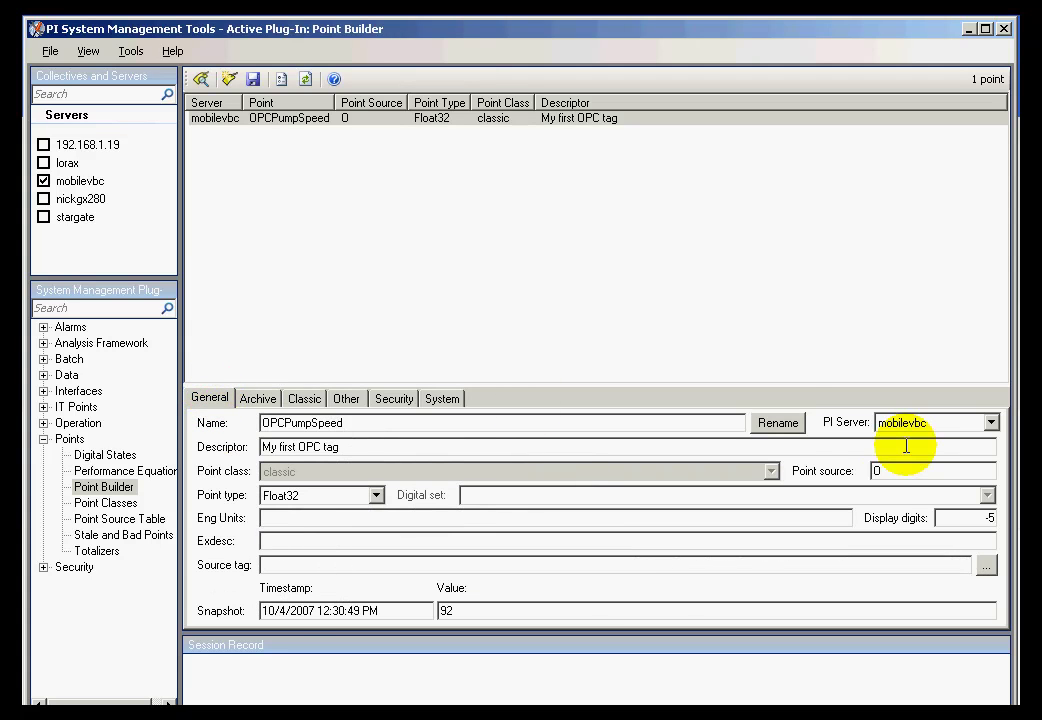
double_click(880, 472)
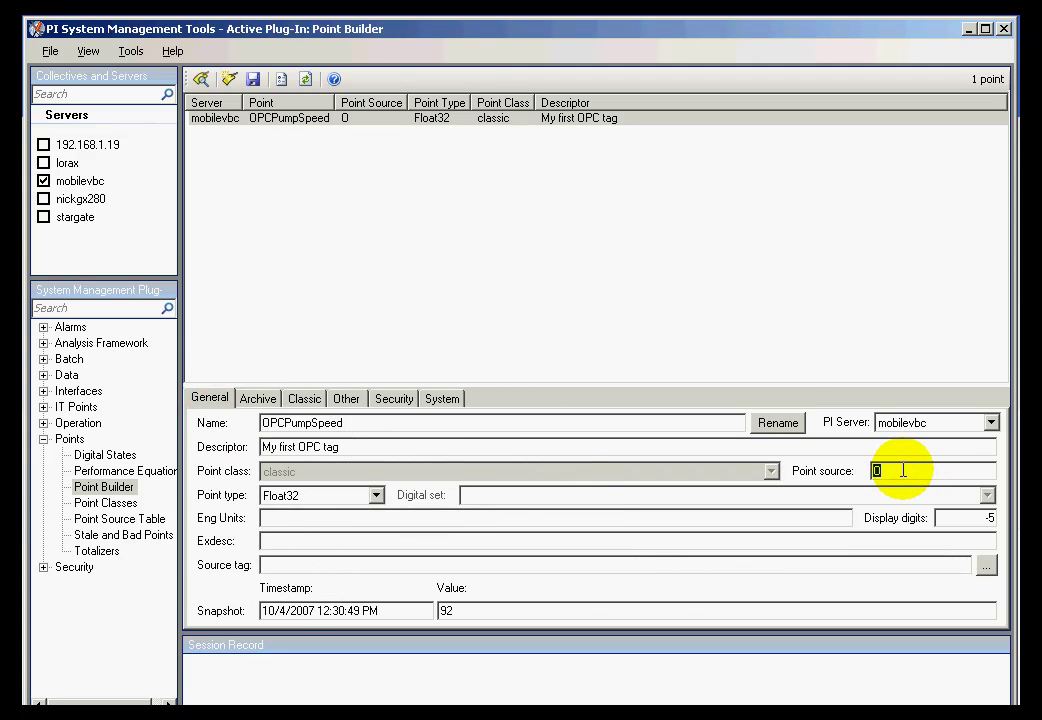
type("O")
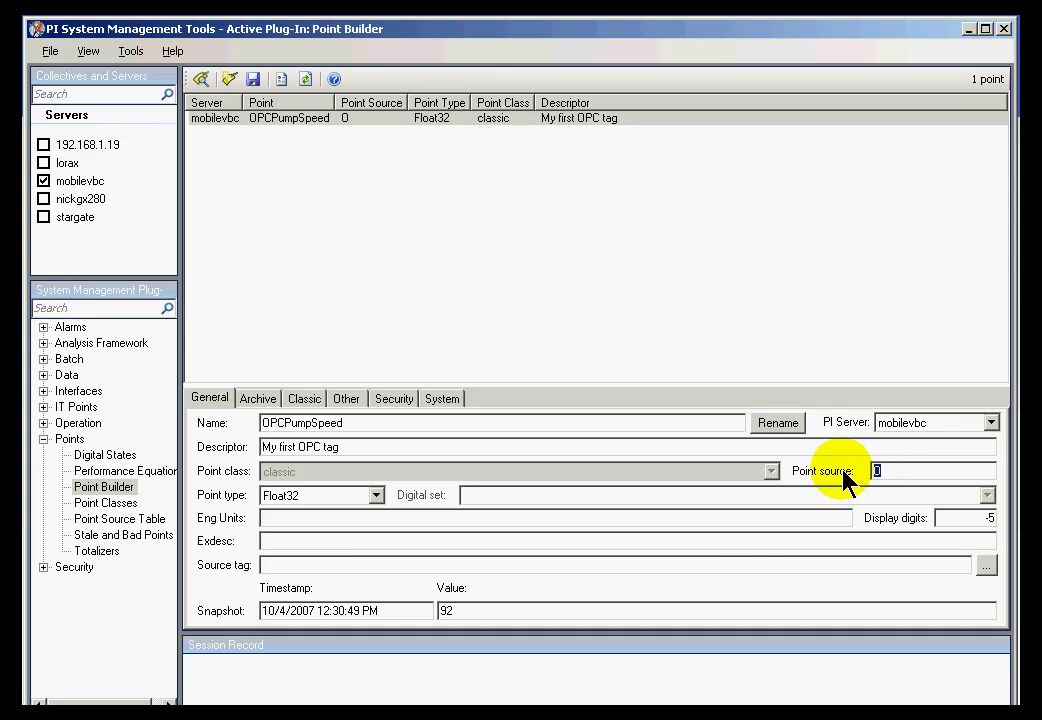
double_click(903, 472)
type("O")
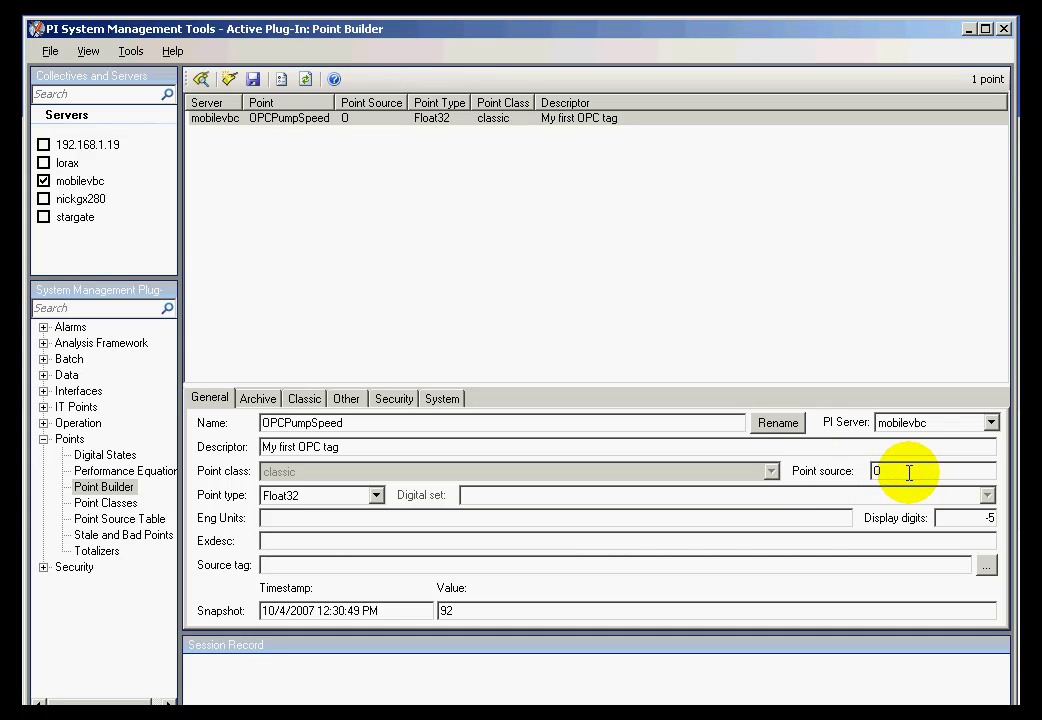
double_click(880, 472)
type("O")
double_click(882, 470)
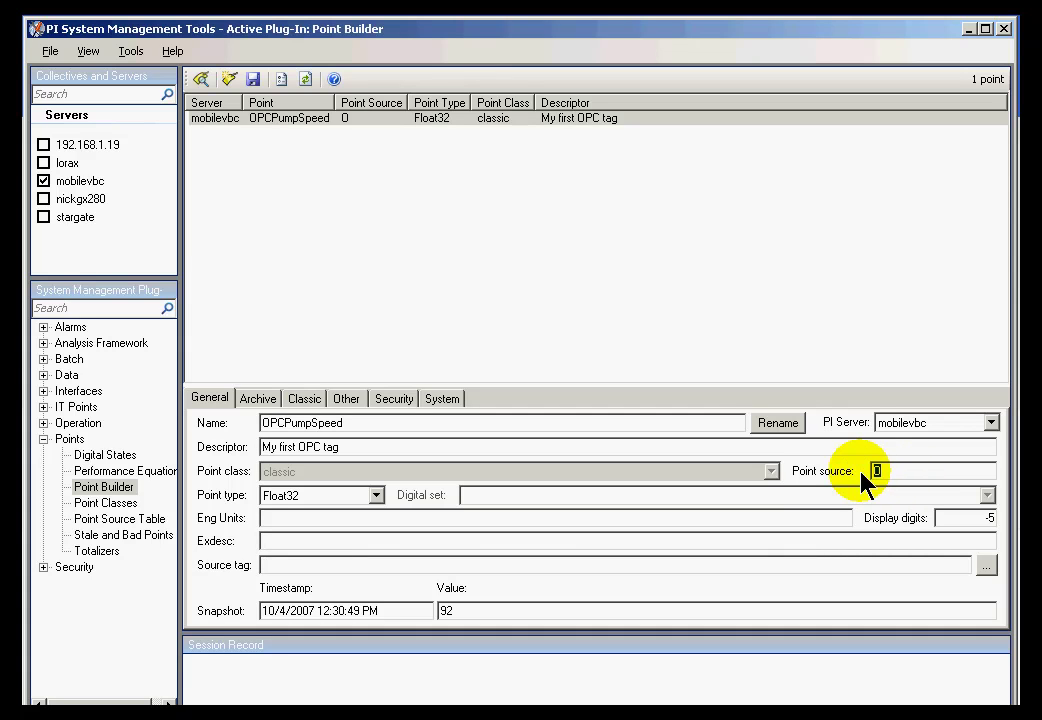
left_click(905, 472)
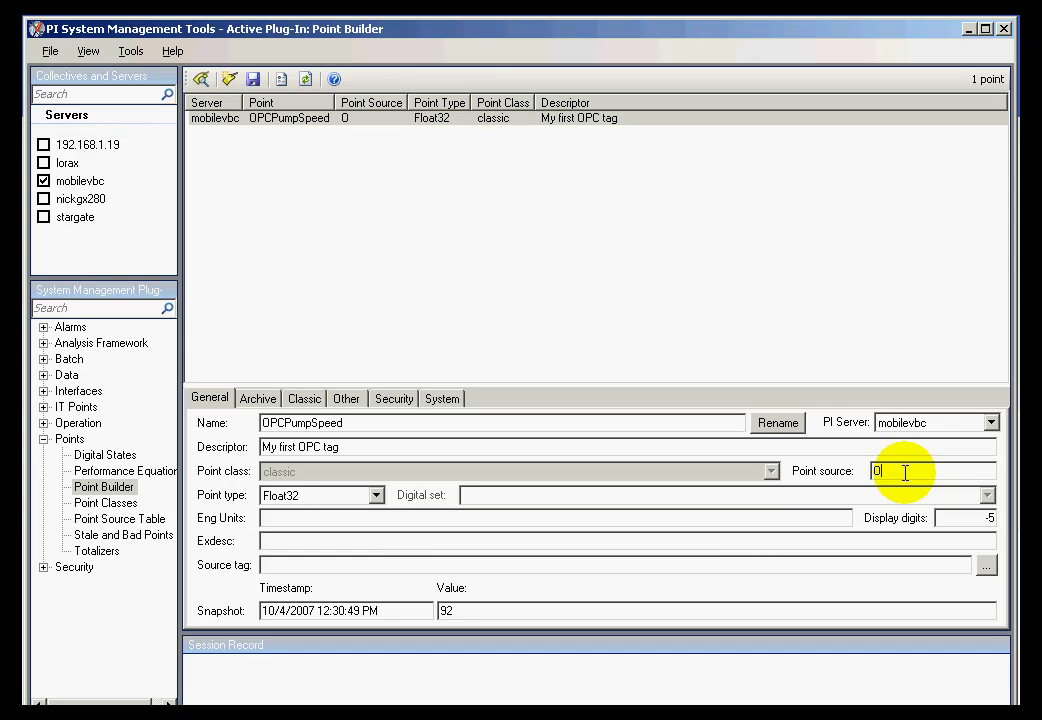
double_click(879, 472)
left_click(895, 470)
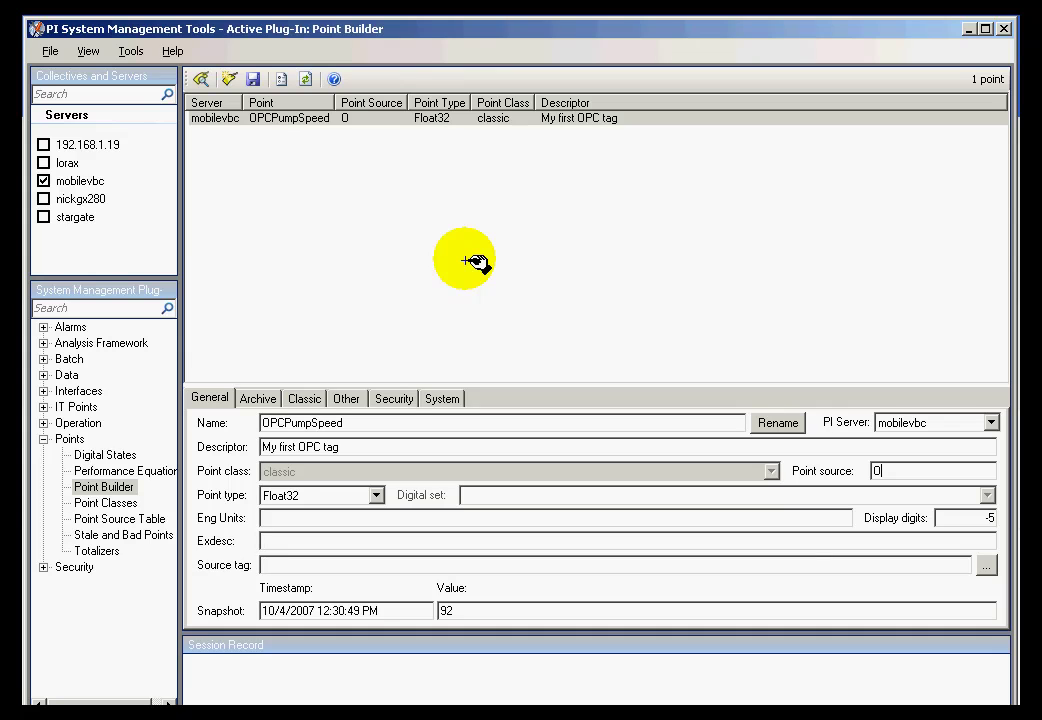
- Add an on-screen 'ps=O' note over the empty point list
left_click_drag(476, 262, 465, 258)
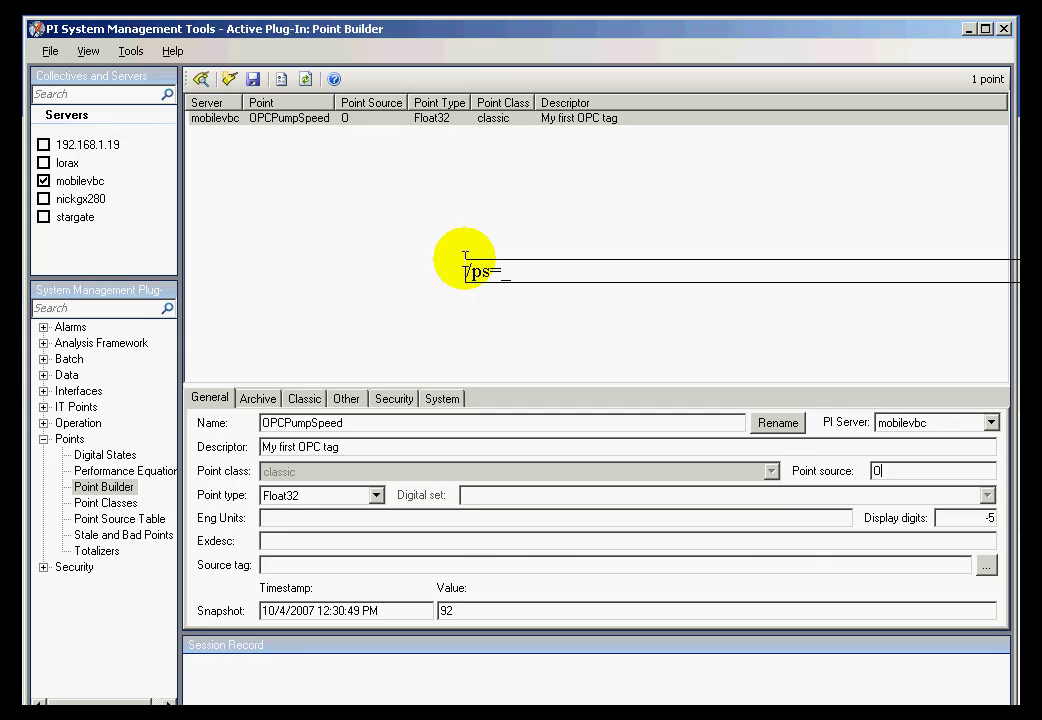
type("ps=O")
key("Escape")
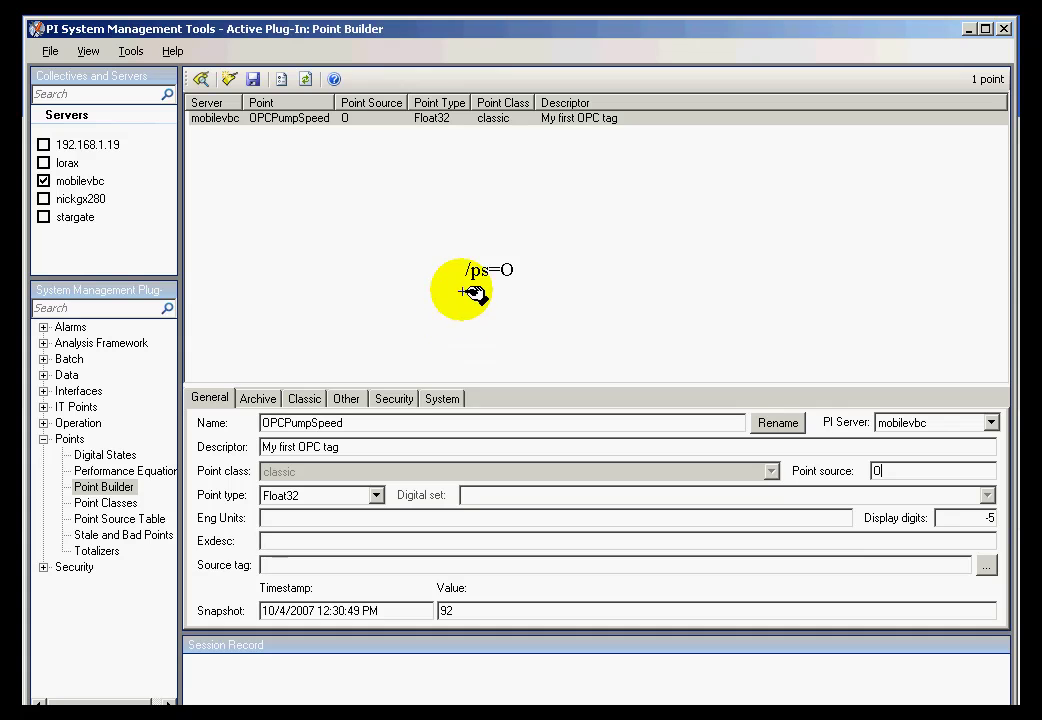
- Underline the /ps=O note, circle the Point source value, and clear all annotations
mouse_move(464, 291)
left_mouse_down()
mouse_move(549, 294)
mouse_move(550, 312)
left_mouse_up()
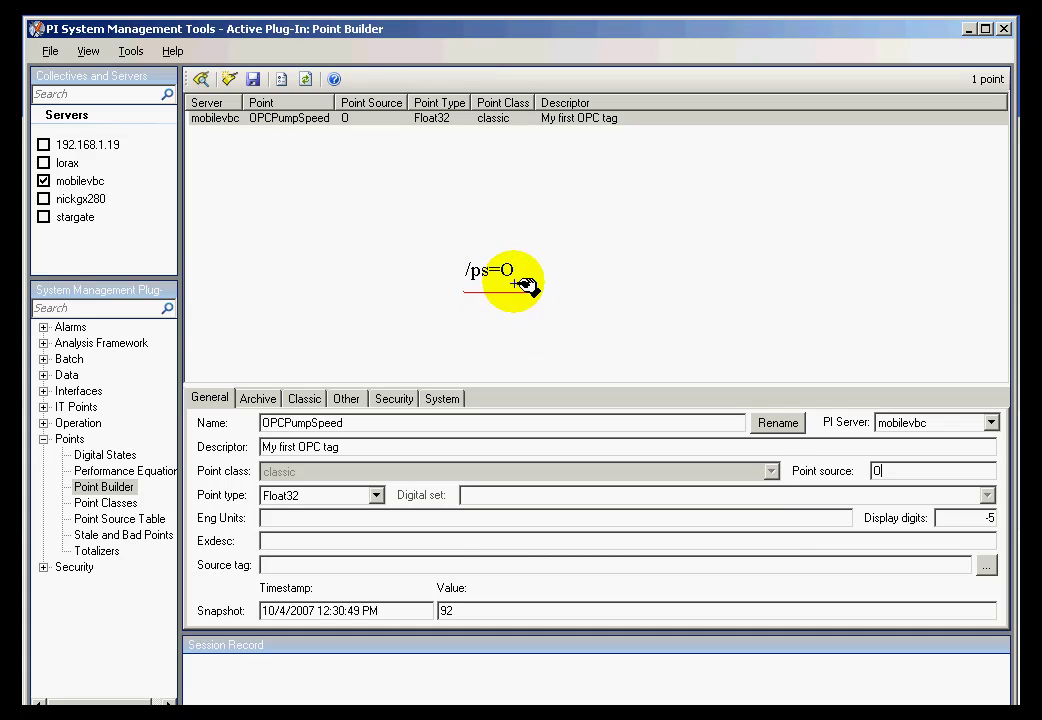
left_click_drag(510, 291, 539, 291)
mouse_move(887, 458)
left_mouse_down()
mouse_move(868, 486)
mouse_move(891, 483)
mouse_move(873, 455)
mouse_move(868, 487)
mouse_move(885, 452)
mouse_move(910, 475)
left_mouse_up()
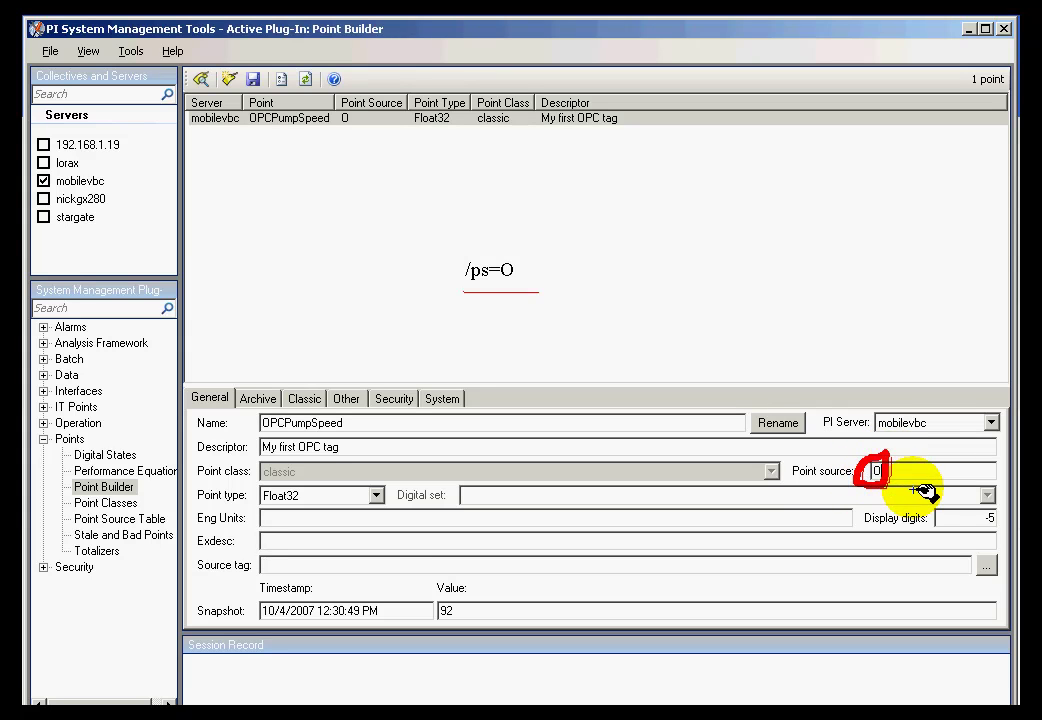
key("Escape")
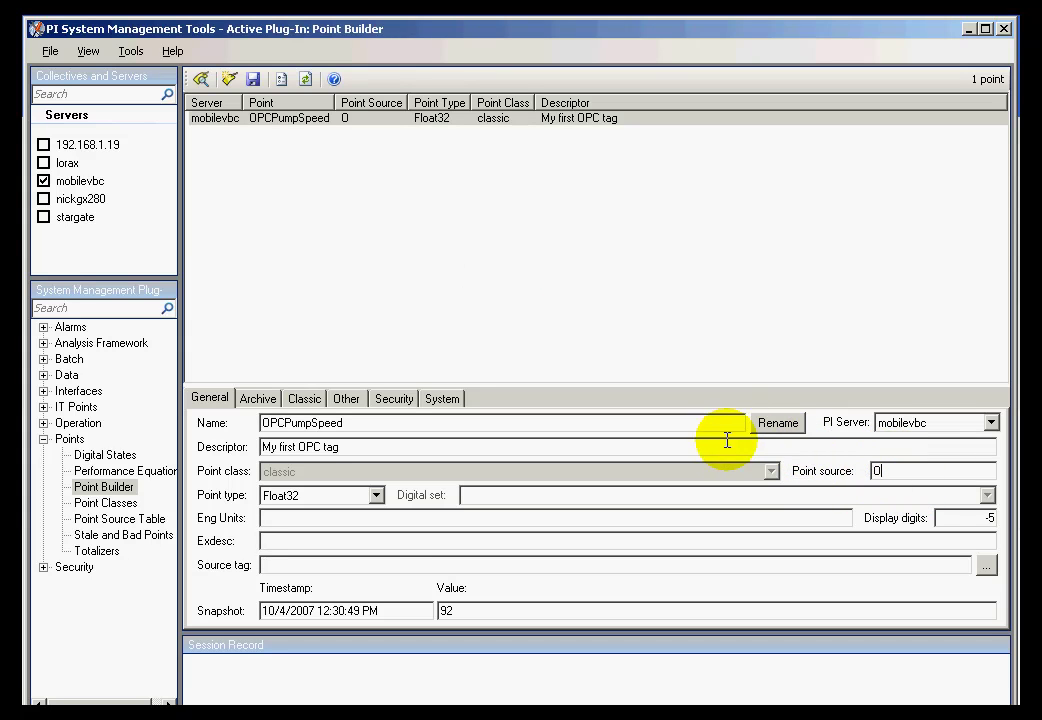
- Show OPCPumpSpeed's Classic settings, highlighting Location1 value 1 and Location4 value 2
left_click(306, 398)
double_click(322, 434)
double_click(322, 507)
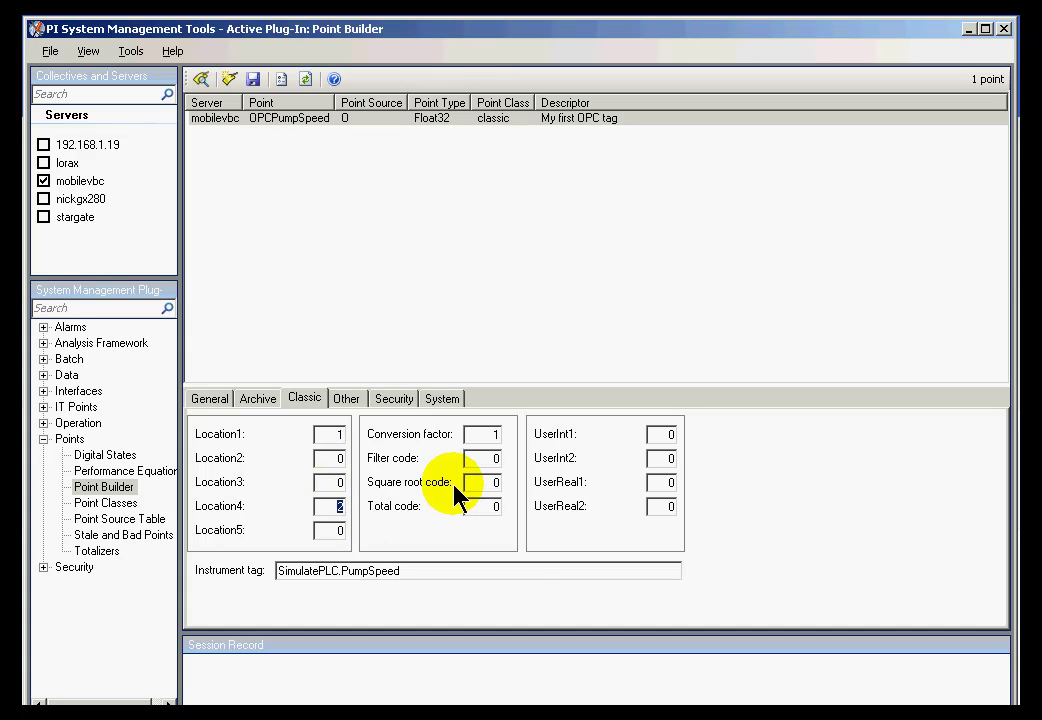
double_click(333, 434)
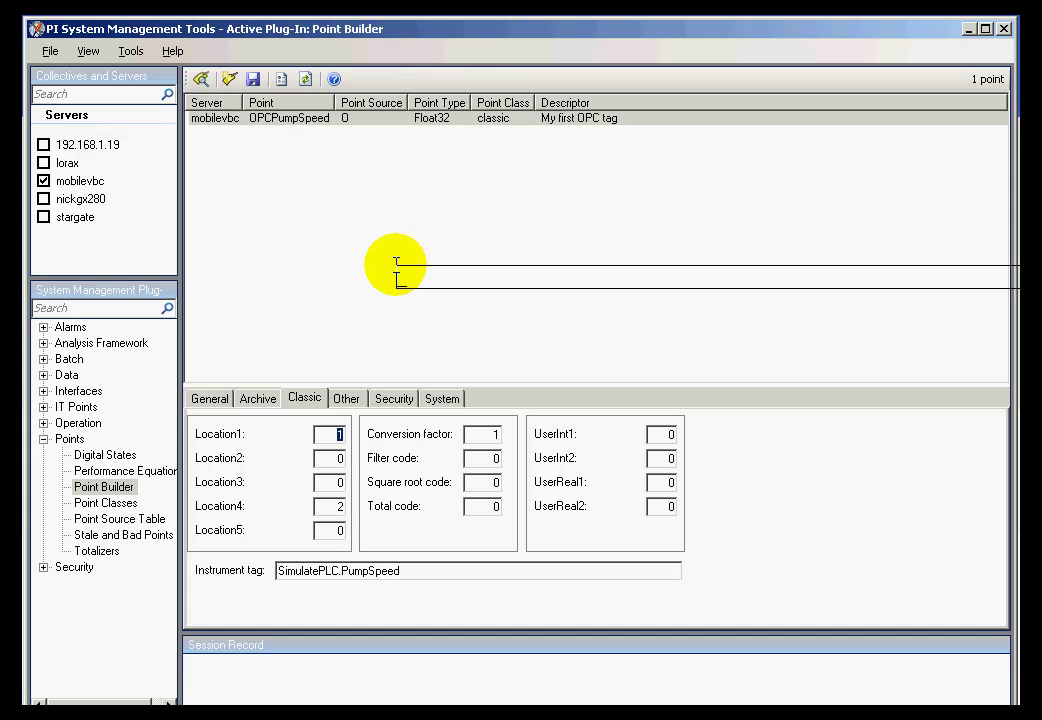
- Write the annotation notes /ps=o /id=1 and /ps=o /id=2 on screen
type("ps=o /id=1")
left_click(395, 264)
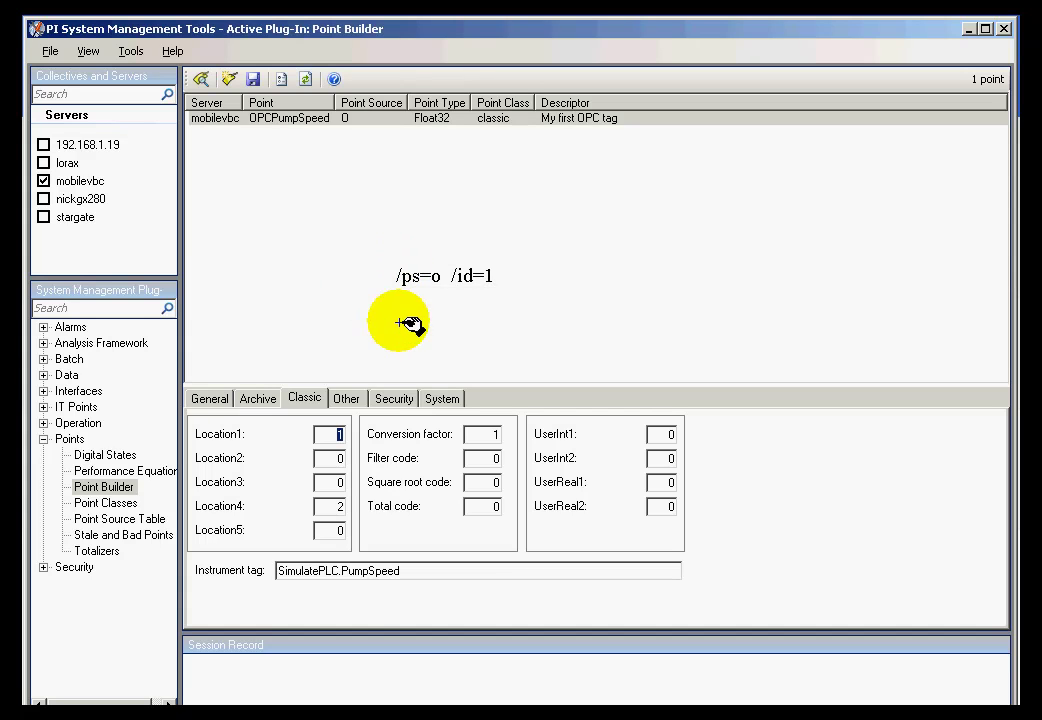
left_click(395, 308)
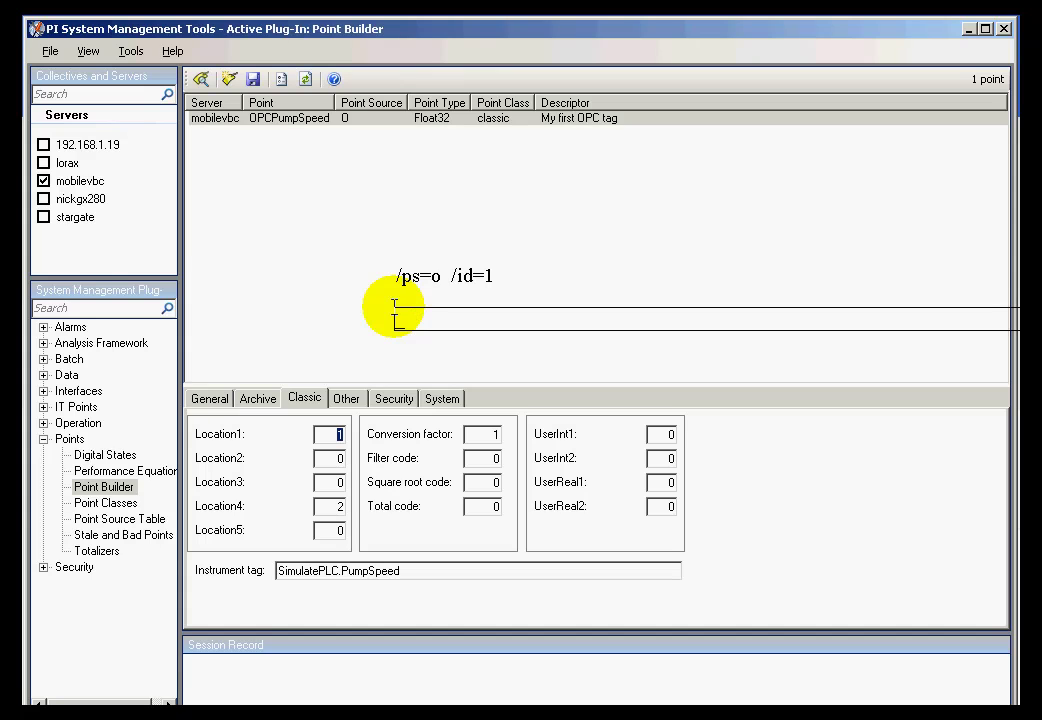
type("/ps=o /id=2")
key("Return")
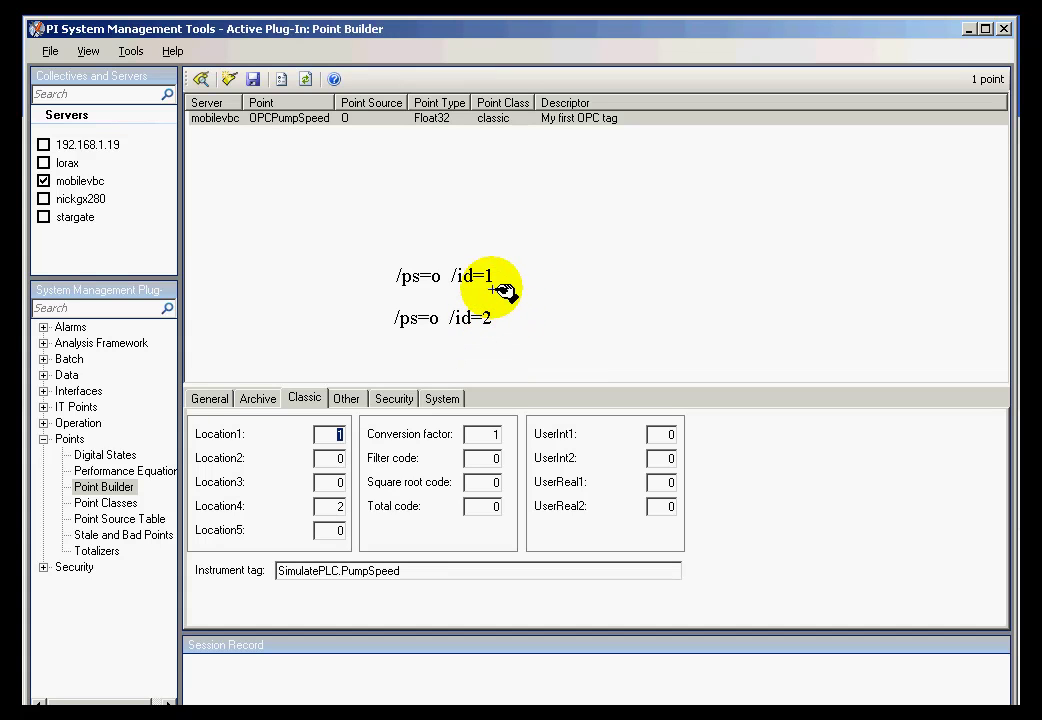
- Underline both id numbers, circle Location1's value 1 and underline its label
left_click_drag(485, 289, 503, 290)
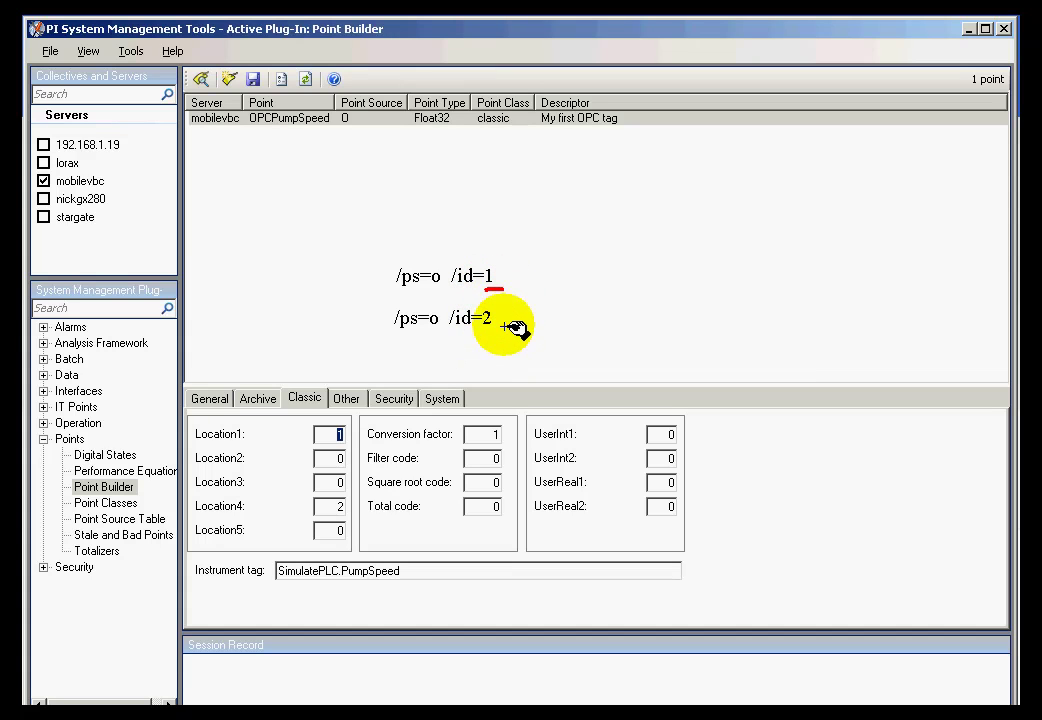
left_click_drag(484, 333, 498, 333)
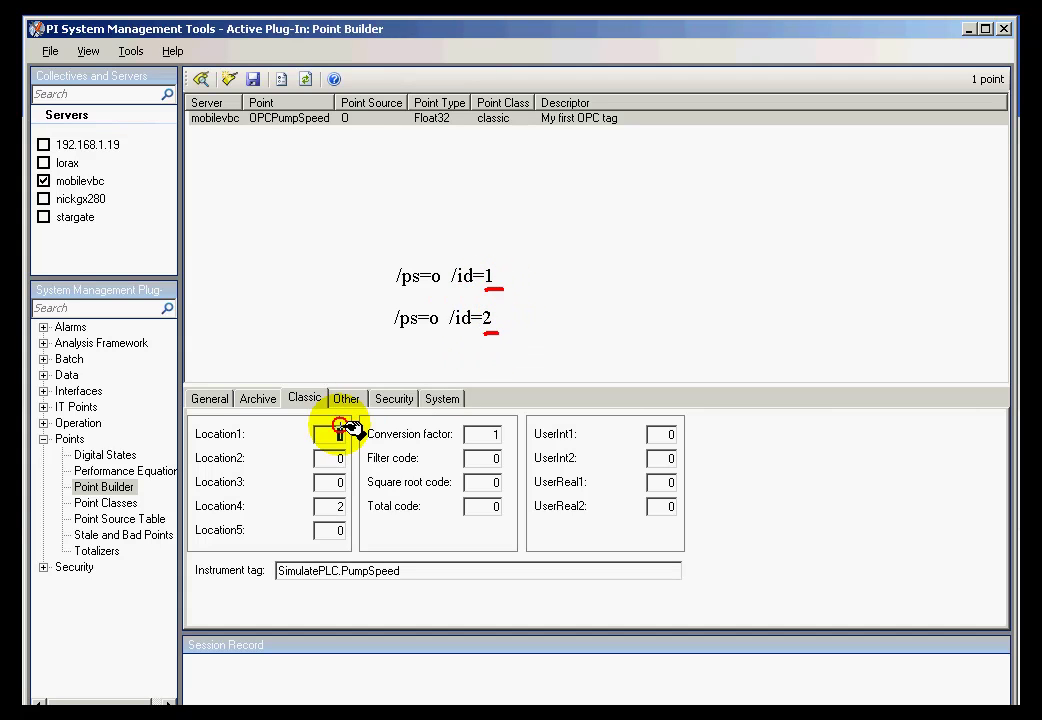
mouse_move(344, 430)
left_mouse_down()
mouse_move(337, 437)
mouse_move(346, 420)
left_mouse_up()
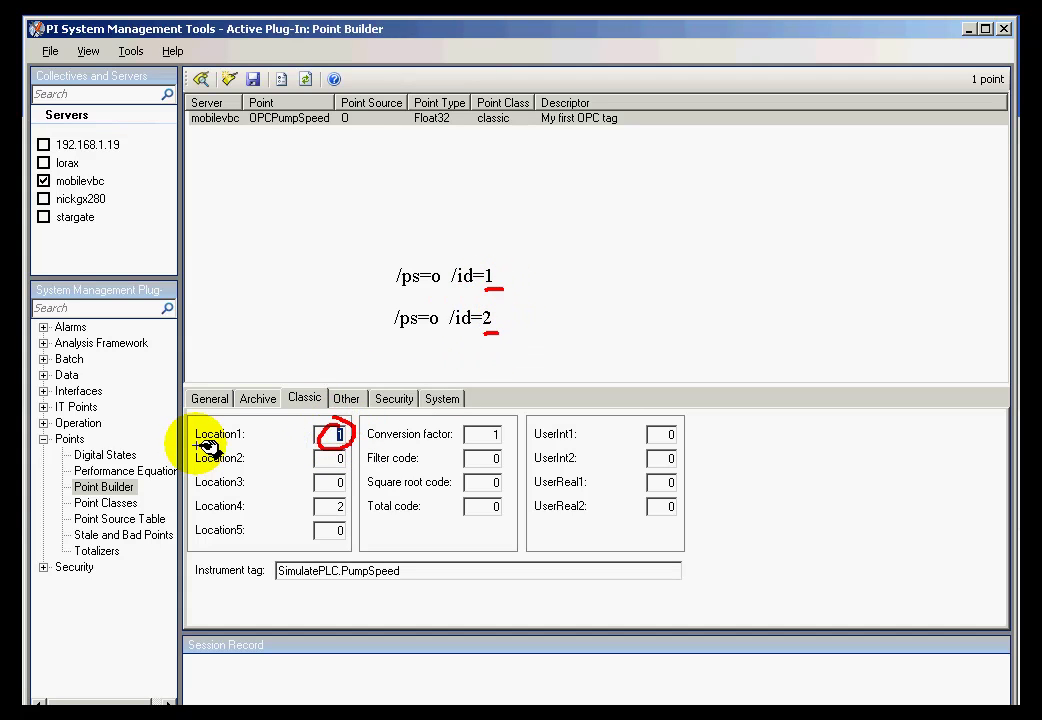
left_click_drag(197, 440, 250, 440)
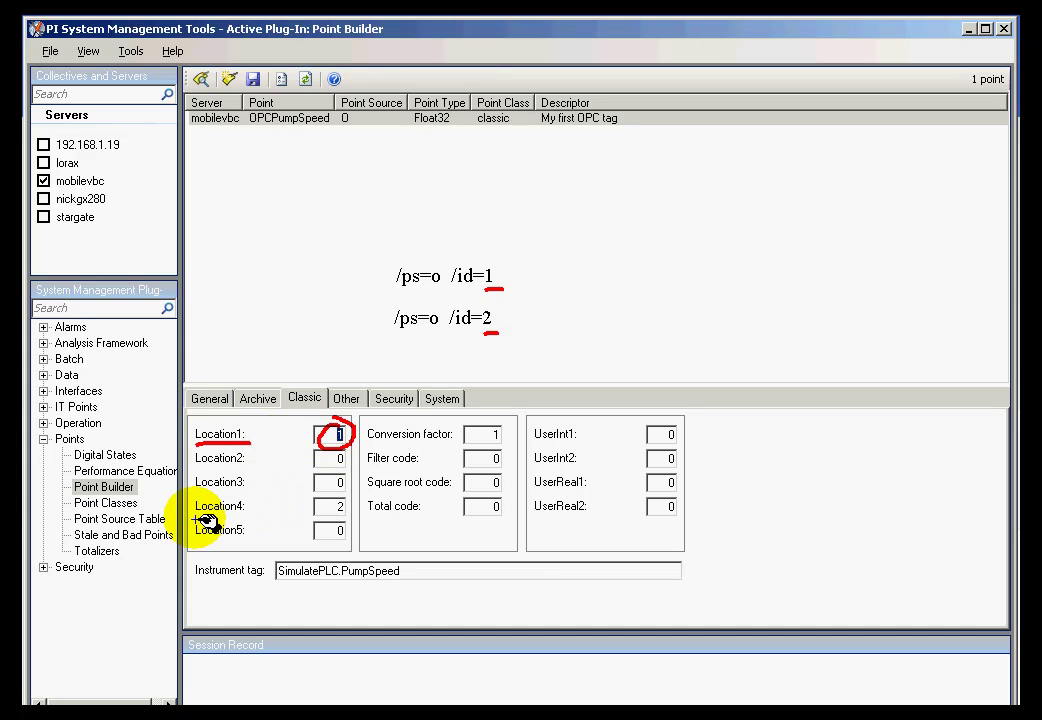
- Clear old notes, mark Location4's 2, and note /f=5,0 /f=10,0 /f=08:00:00,07:00:00
key("e")
left_click_drag(198, 517, 263, 517)
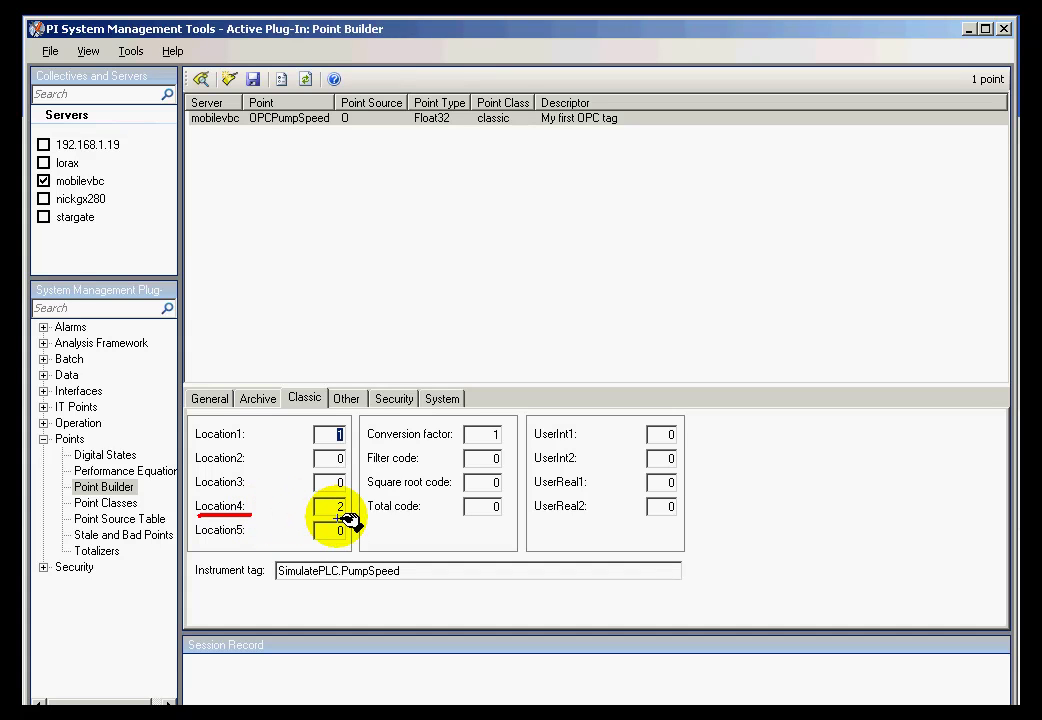
mouse_move(345, 519)
left_mouse_down()
mouse_move(372, 505)
mouse_move(340, 494)
mouse_move(363, 507)
left_mouse_up()
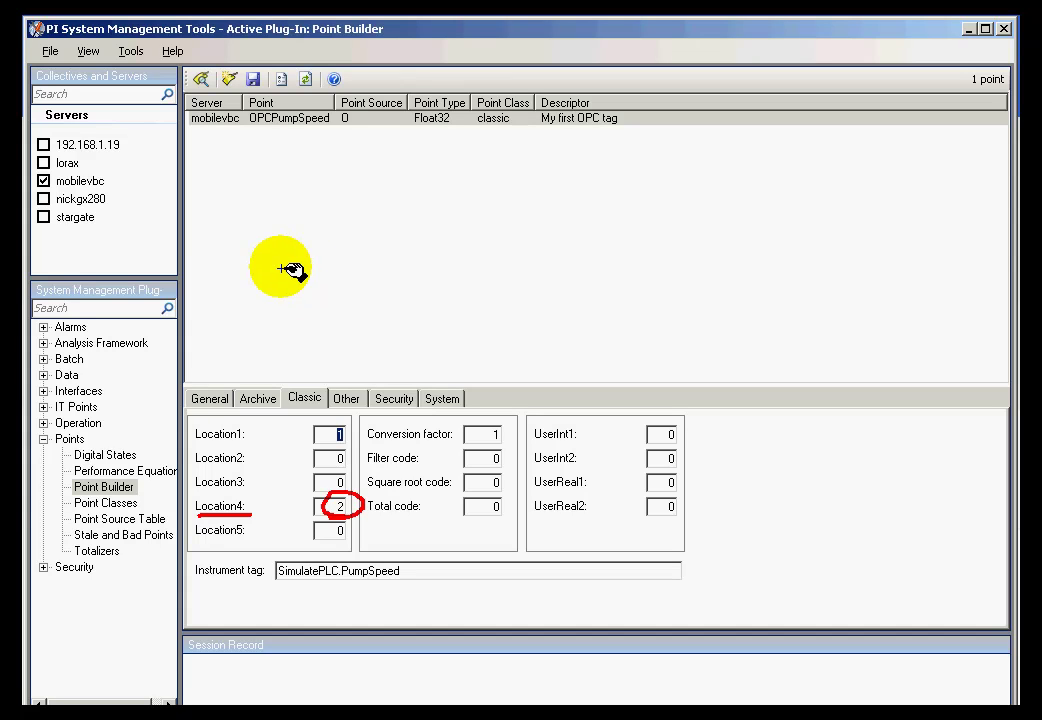
left_click_drag(292, 270, 283, 288)
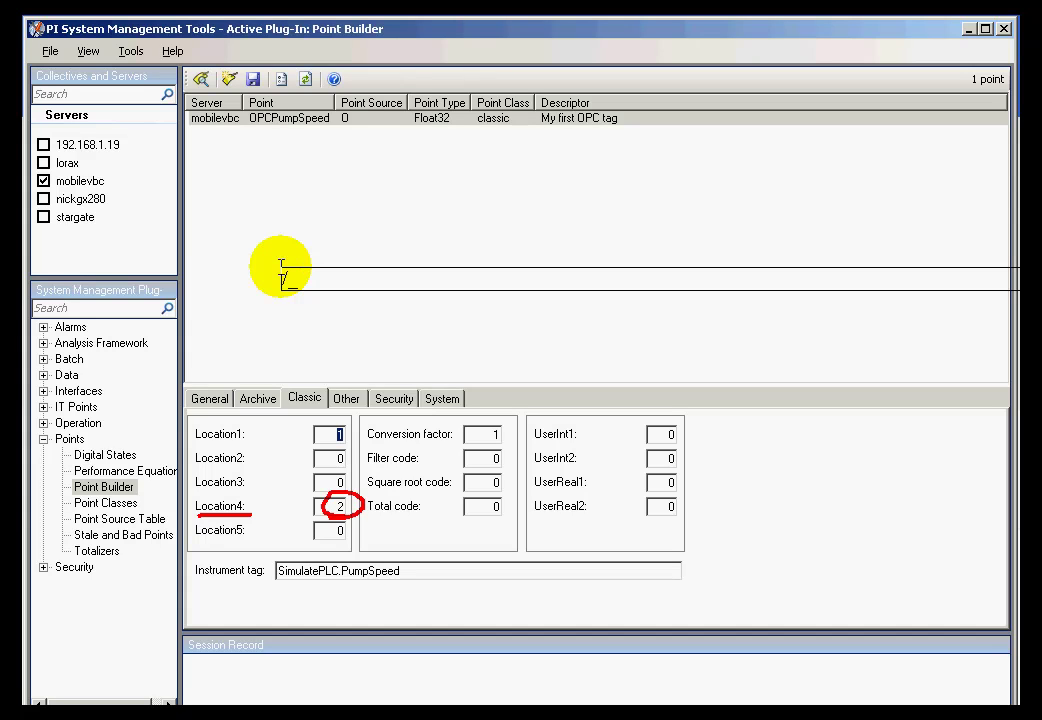
type("f=5,0  /f=10,0   /f=08:00:00,07:00:00")
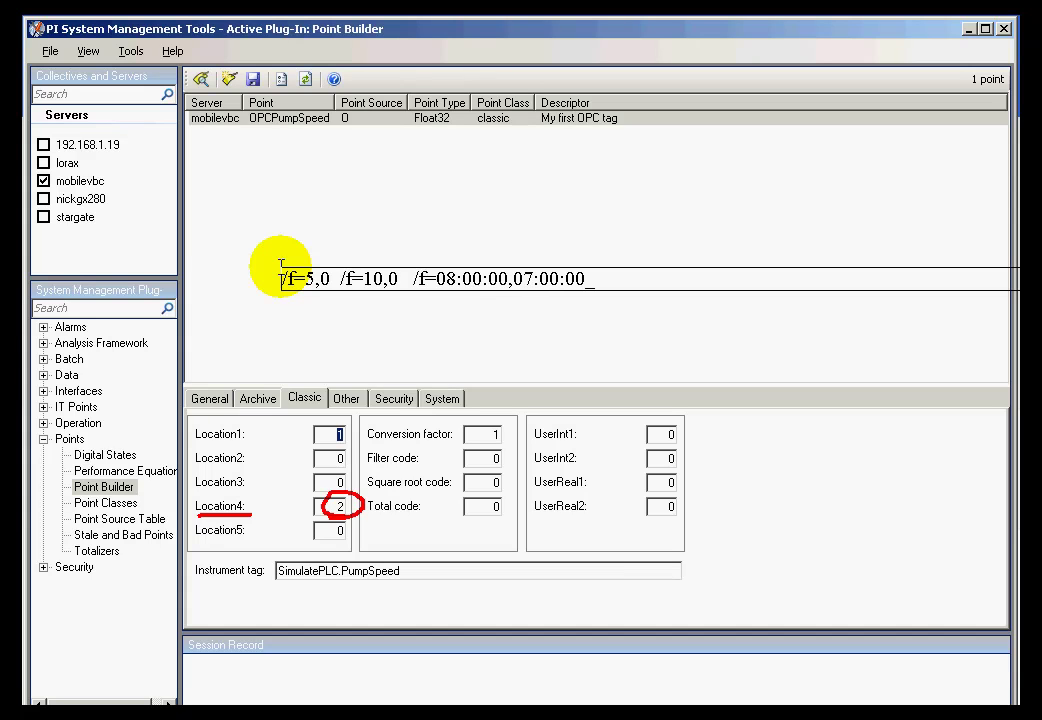
- Underline /f=10,0 in red and magenta, linking it to Location4's value 2
left_click(348, 340)
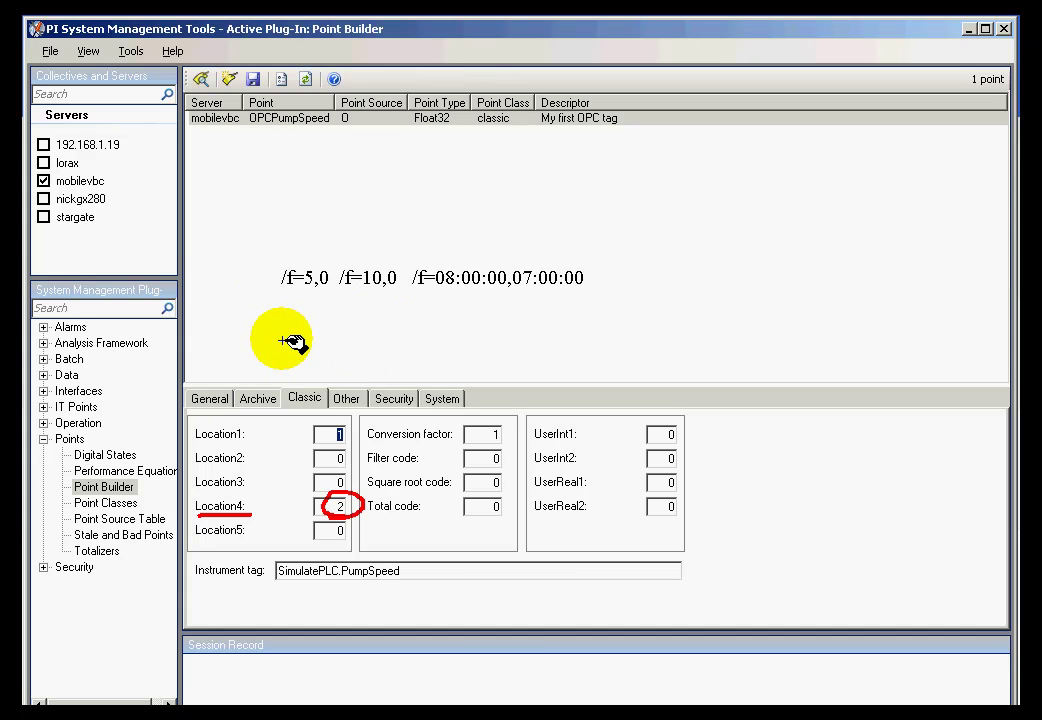
left_click_drag(338, 298, 414, 301)
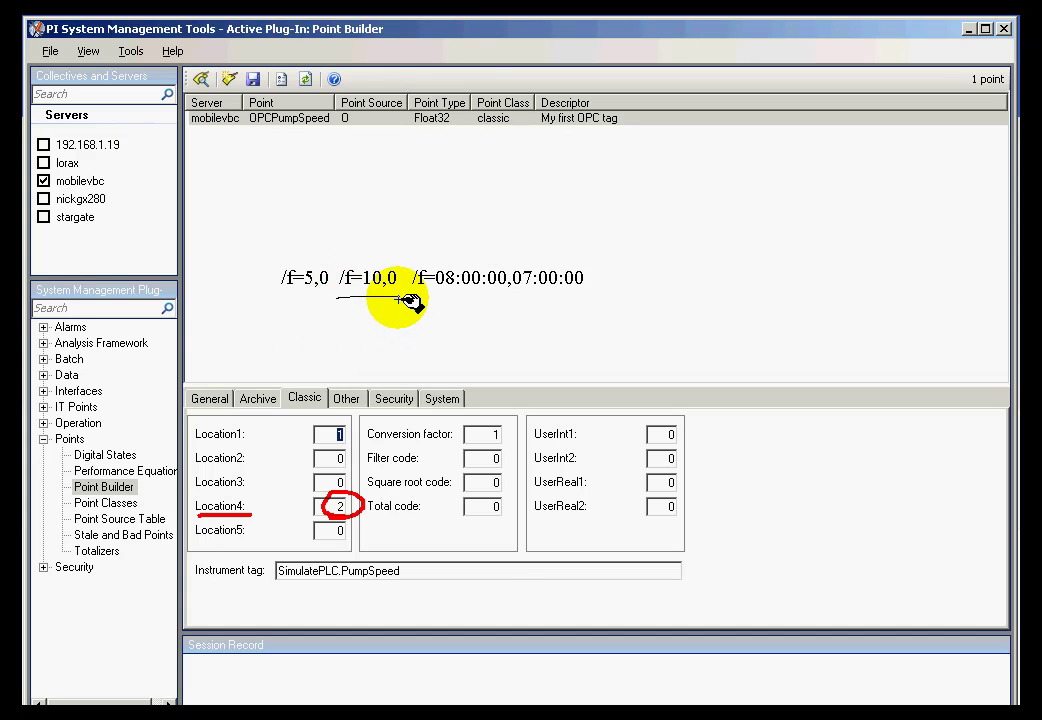
left_click(332, 299)
left_click_drag(332, 299, 414, 297)
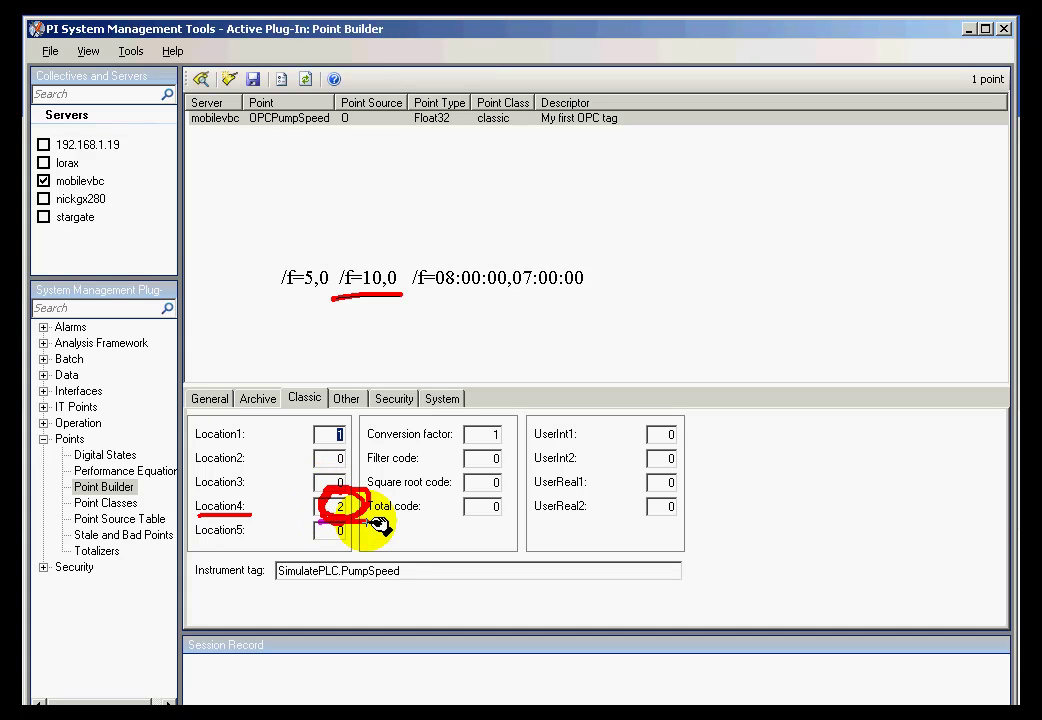
left_click_drag(360, 521, 333, 527)
left_click_drag(332, 309, 400, 308)
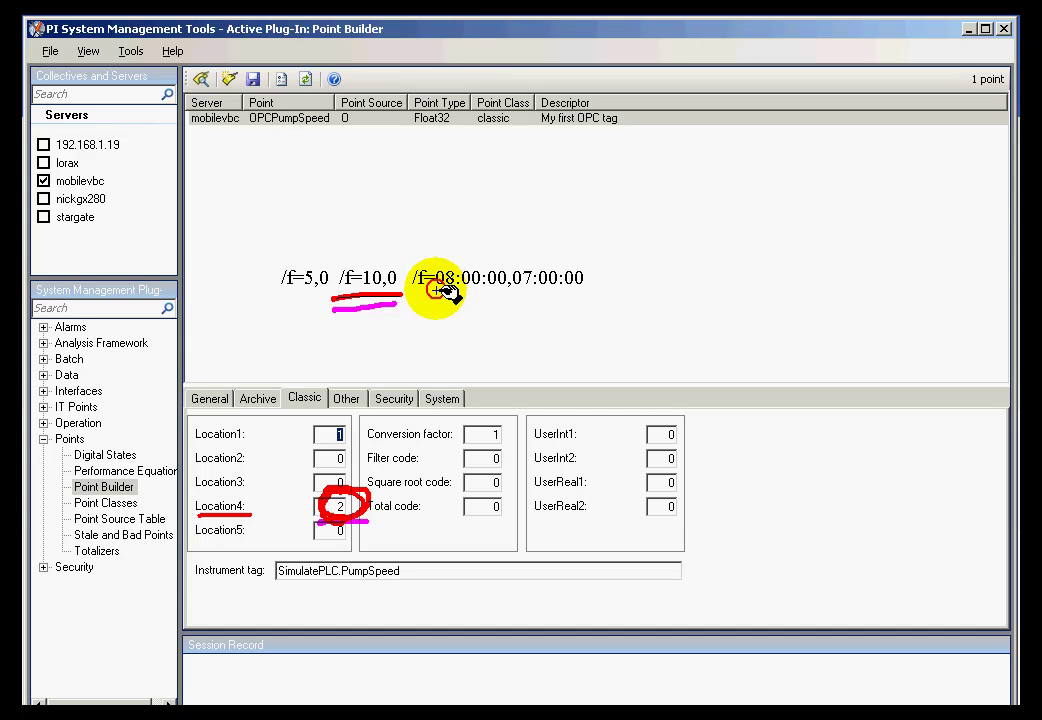
- Underline 08:00:00 in blue and 07:00:00 in yellow, then number the scan classes 1, 2, 3
left_click_drag(438, 293, 512, 293)
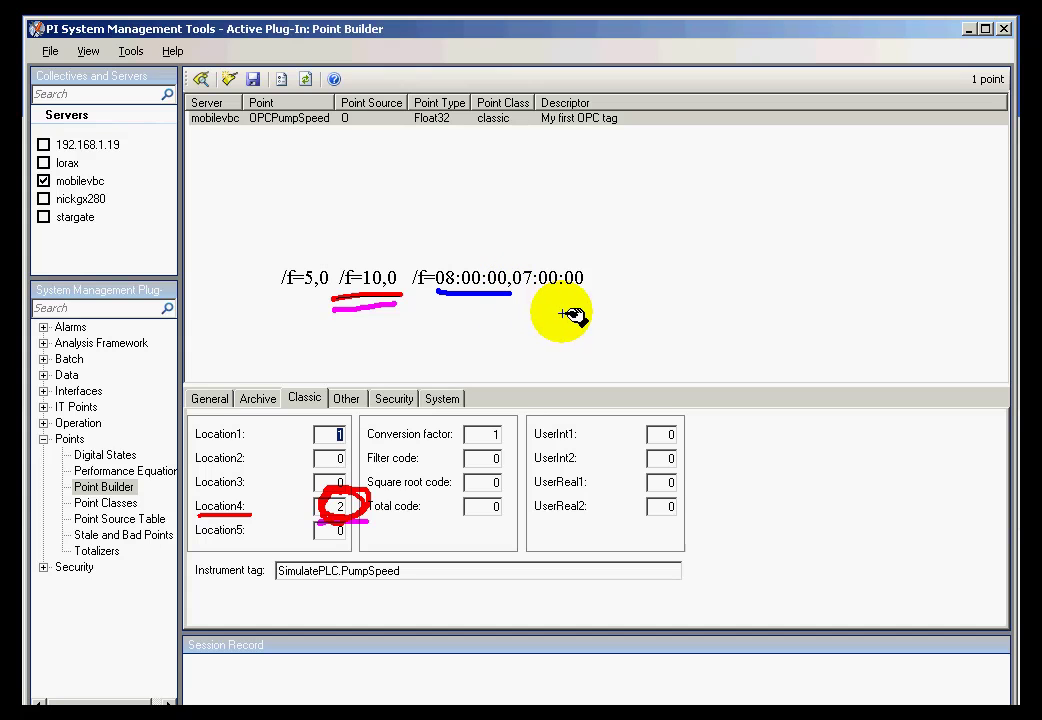
left_click_drag(513, 294, 588, 294)
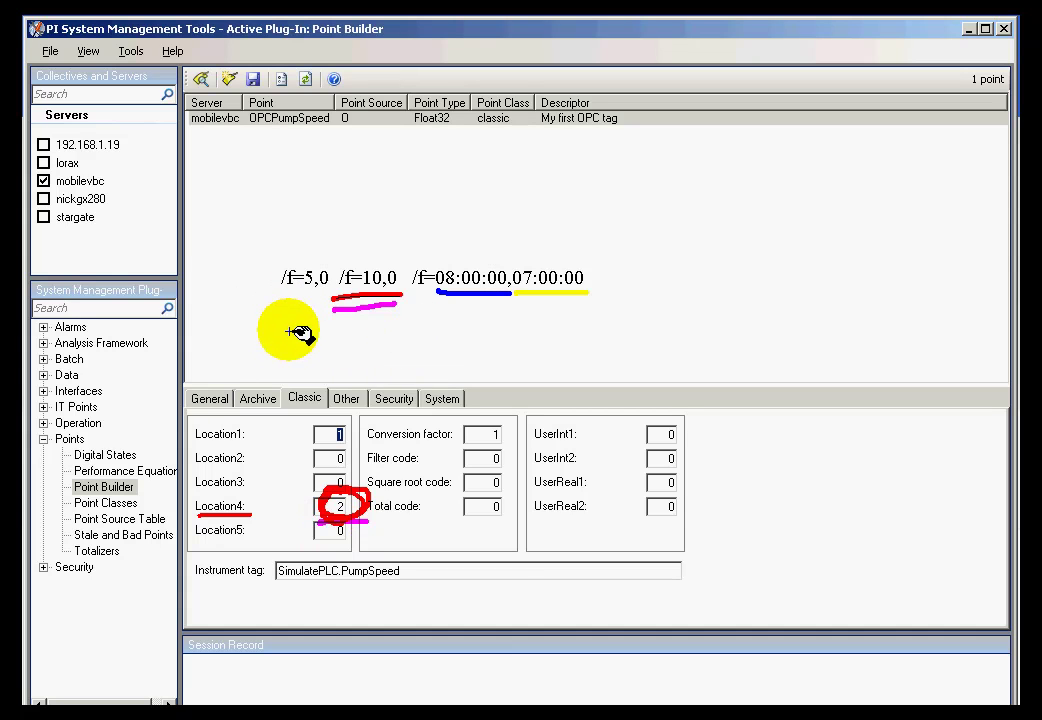
mouse_move(288, 360)
left_mouse_down()
mouse_move(350, 326)
mouse_move(386, 340)
mouse_move(361, 359)
mouse_move(409, 359)
left_mouse_up()
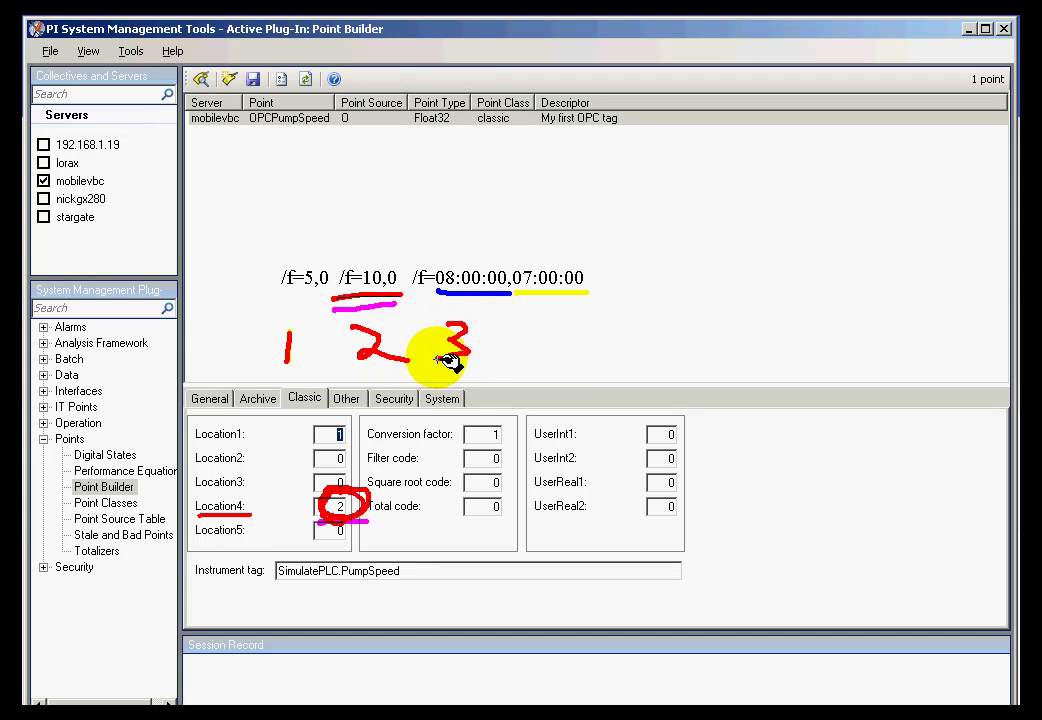